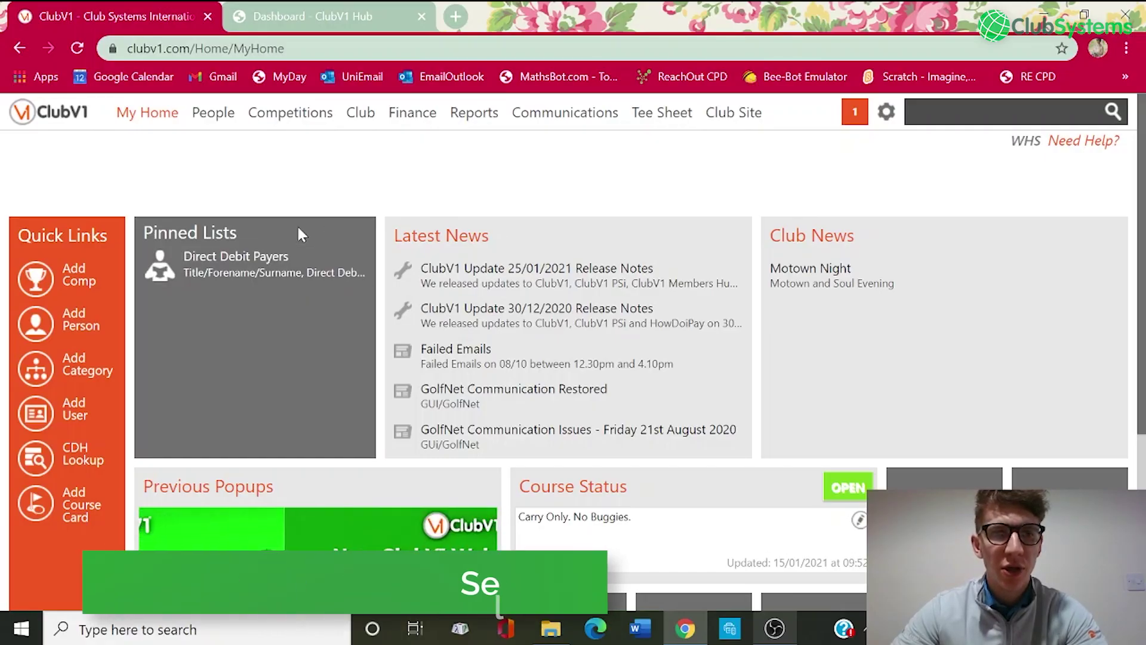
In the competitions Team Manager, add a team named Mens Scratch Team with the description "Mens Scratch Team - West Midlands League"
click(302, 116)
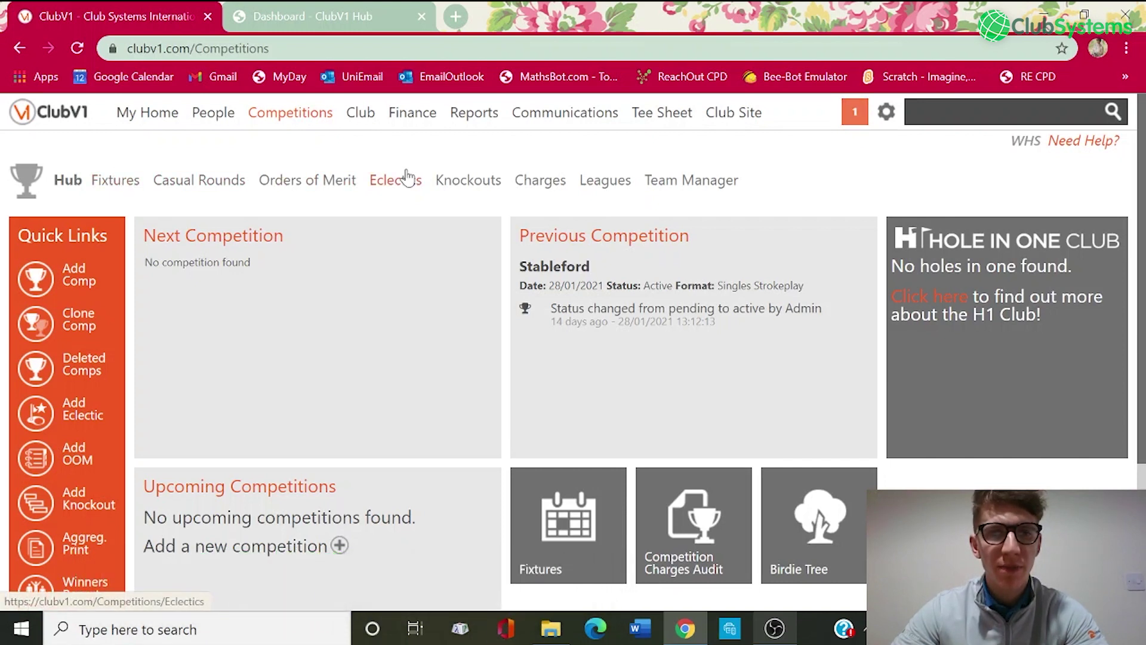
click(681, 182)
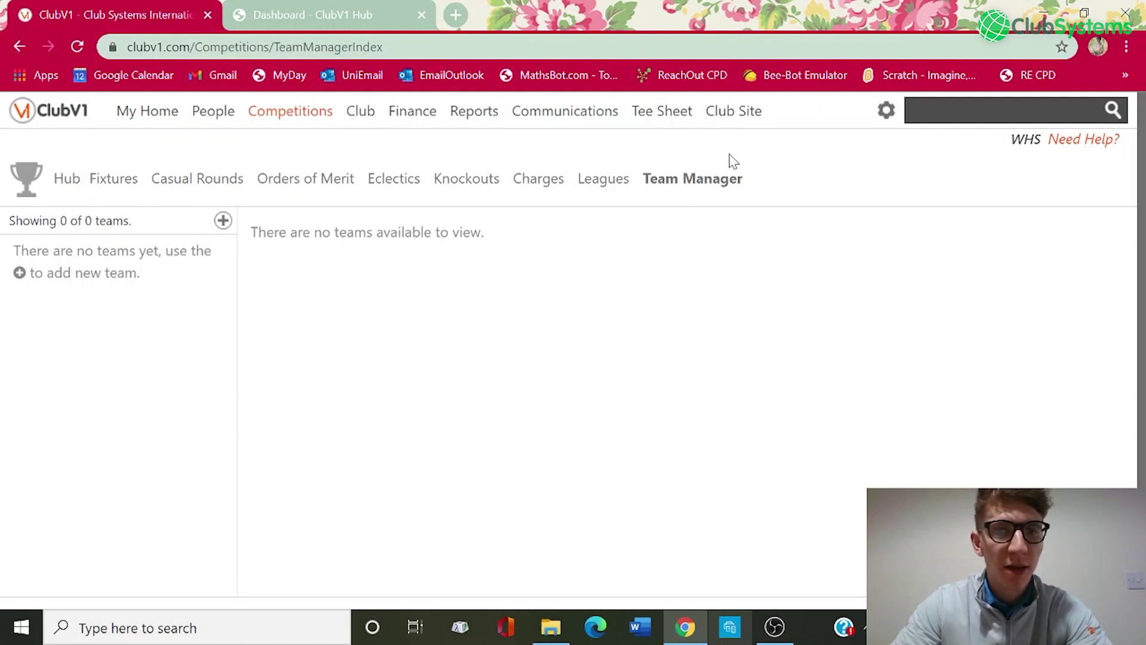
click(224, 221)
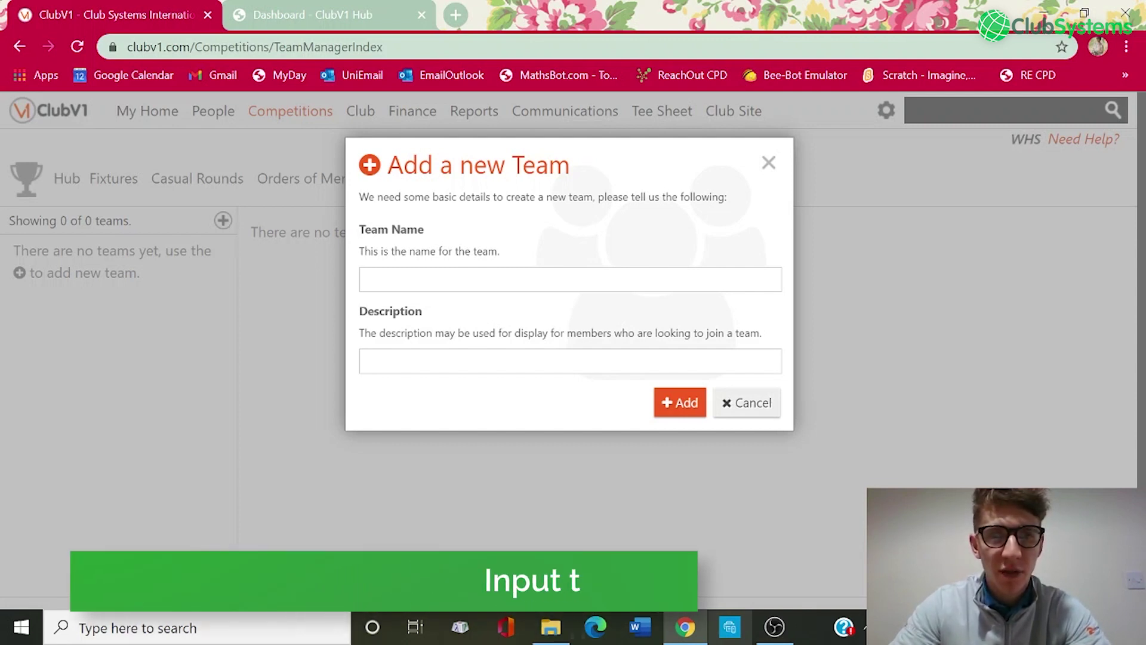
click(570, 279)
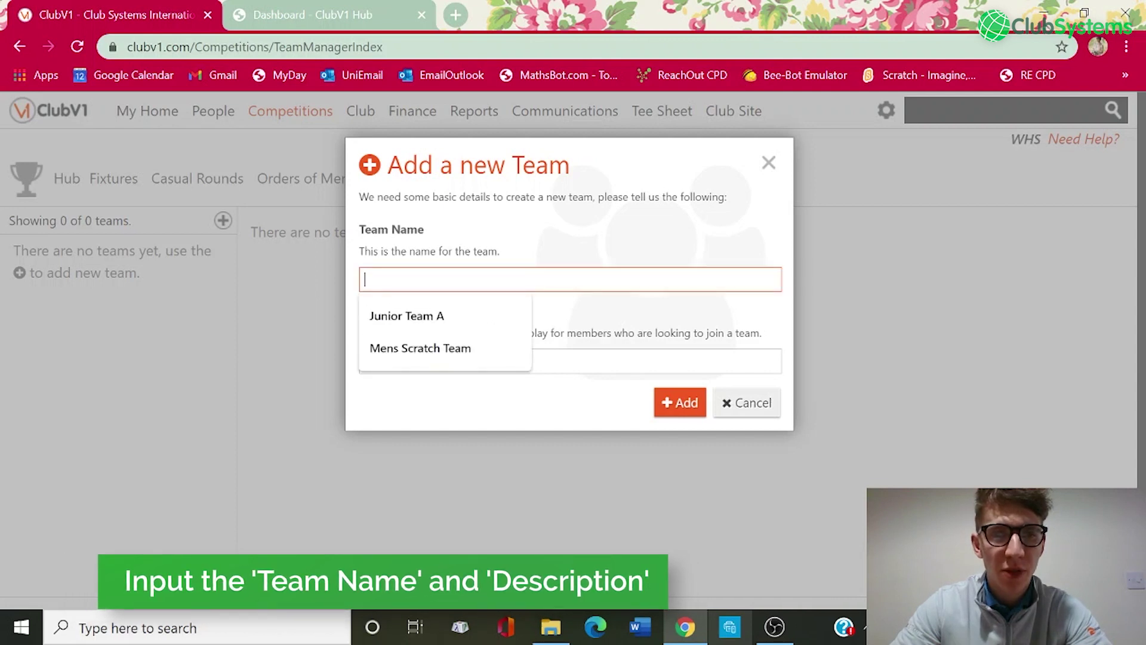
click(443, 345)
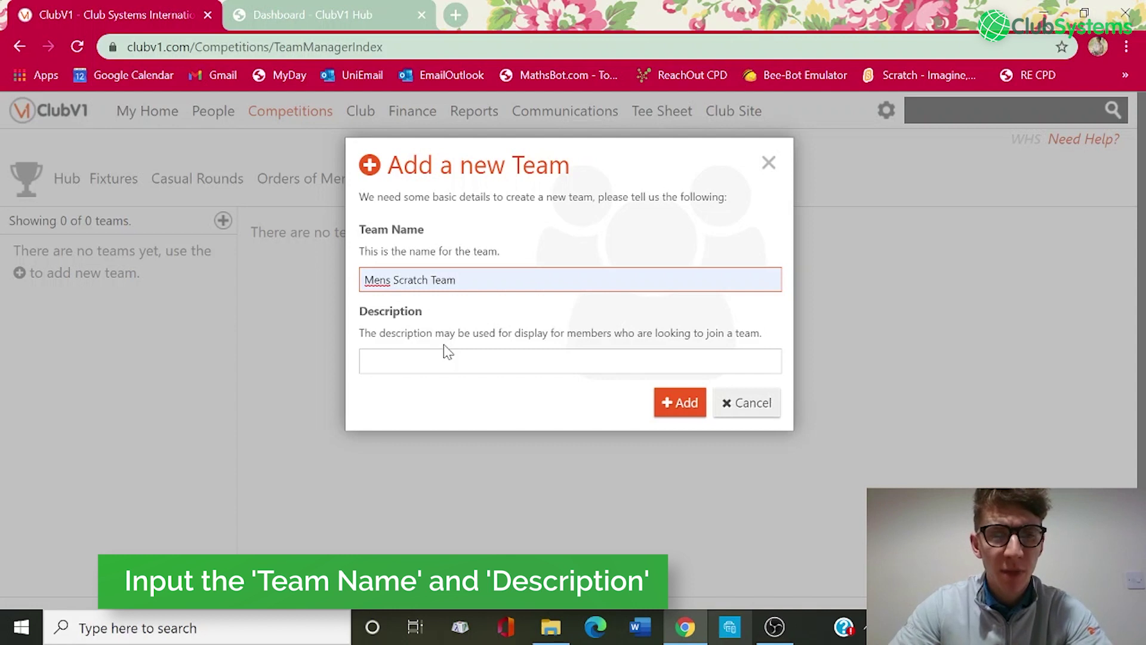
click(428, 361)
click(427, 429)
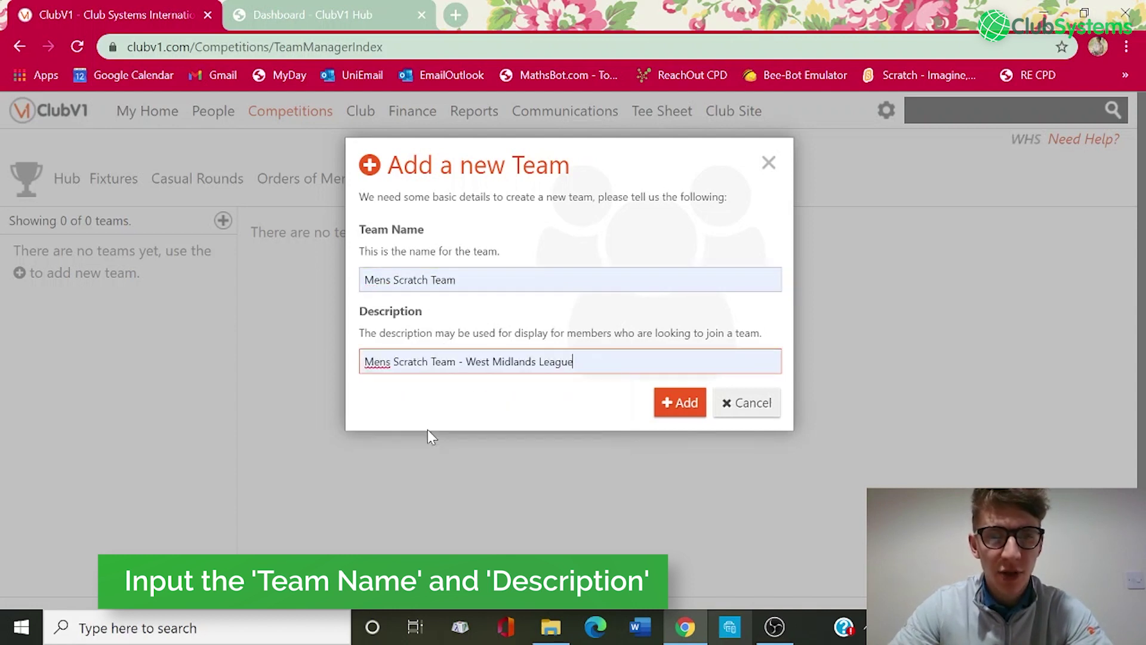
click(676, 413)
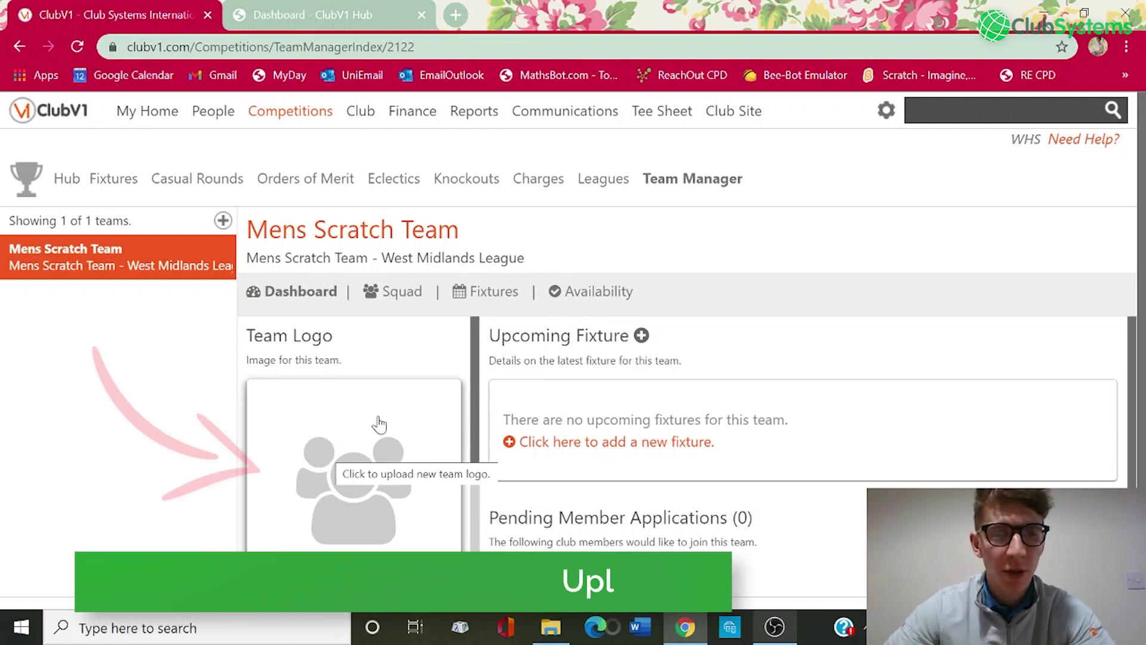
Upload the v1 image from the computer's Desktop as the team logo and save it
click(370, 485)
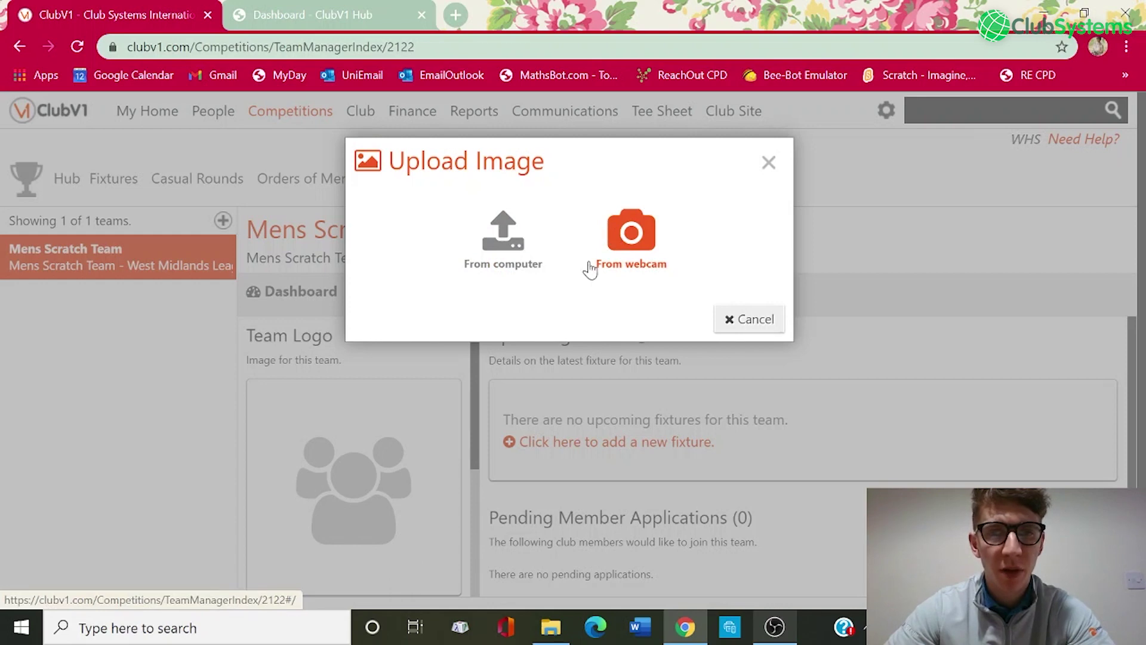
click(517, 244)
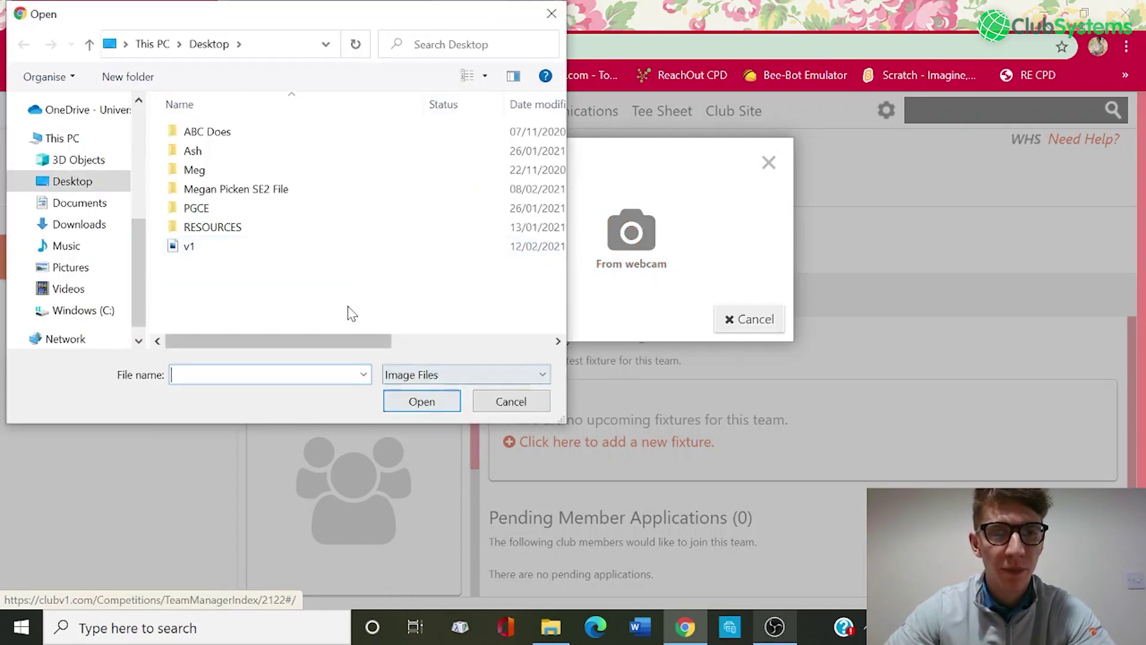
double_click(284, 248)
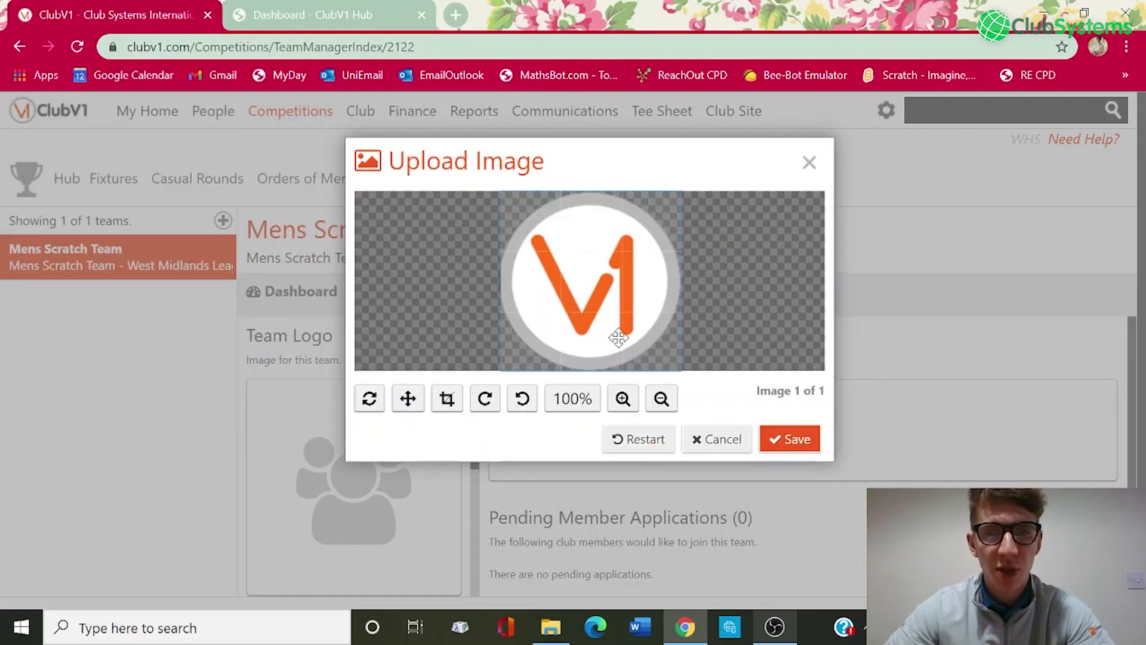
click(789, 440)
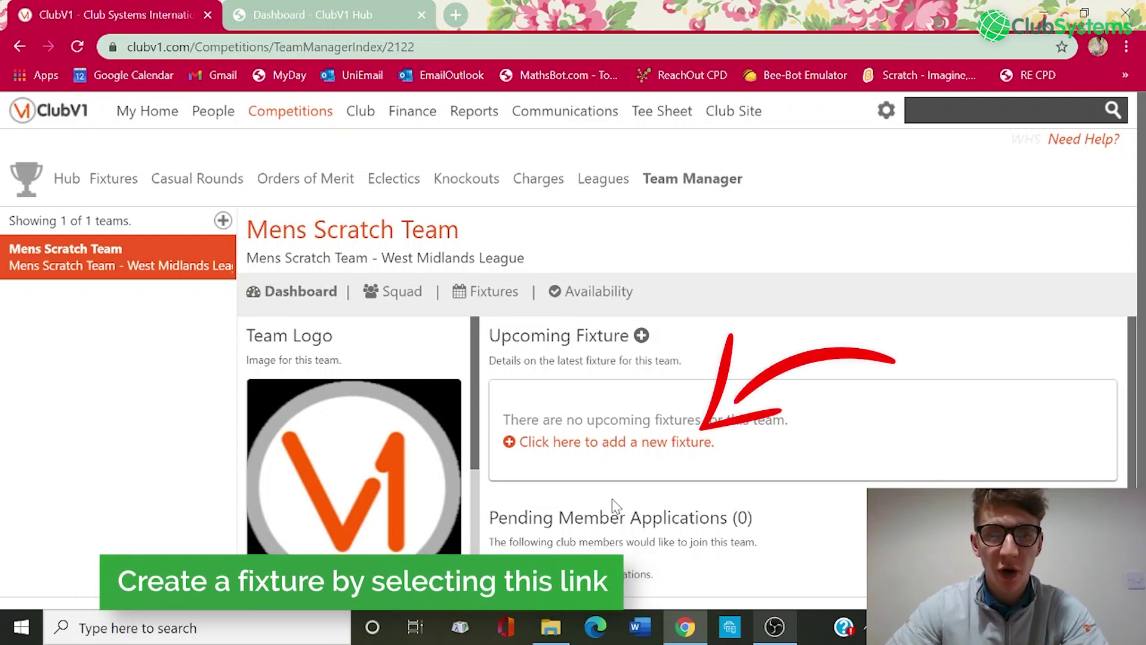
Start a new fixture for the team with Barratt Golf Club as the opponent
click(572, 442)
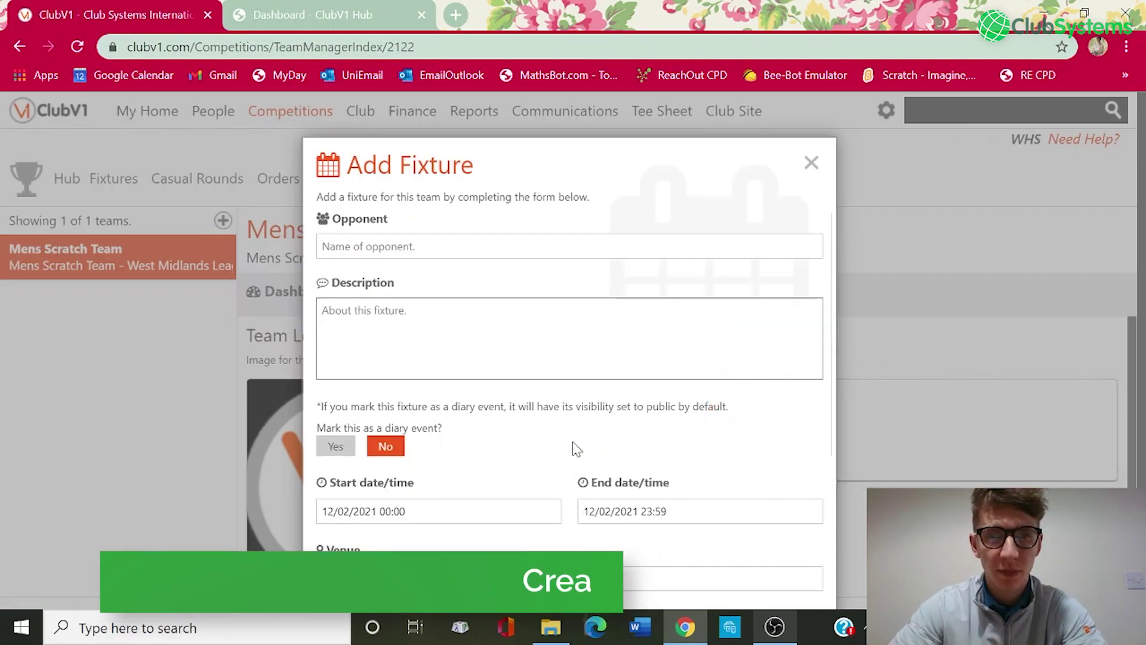
click(385, 255)
text(Barratt Golf Cl)
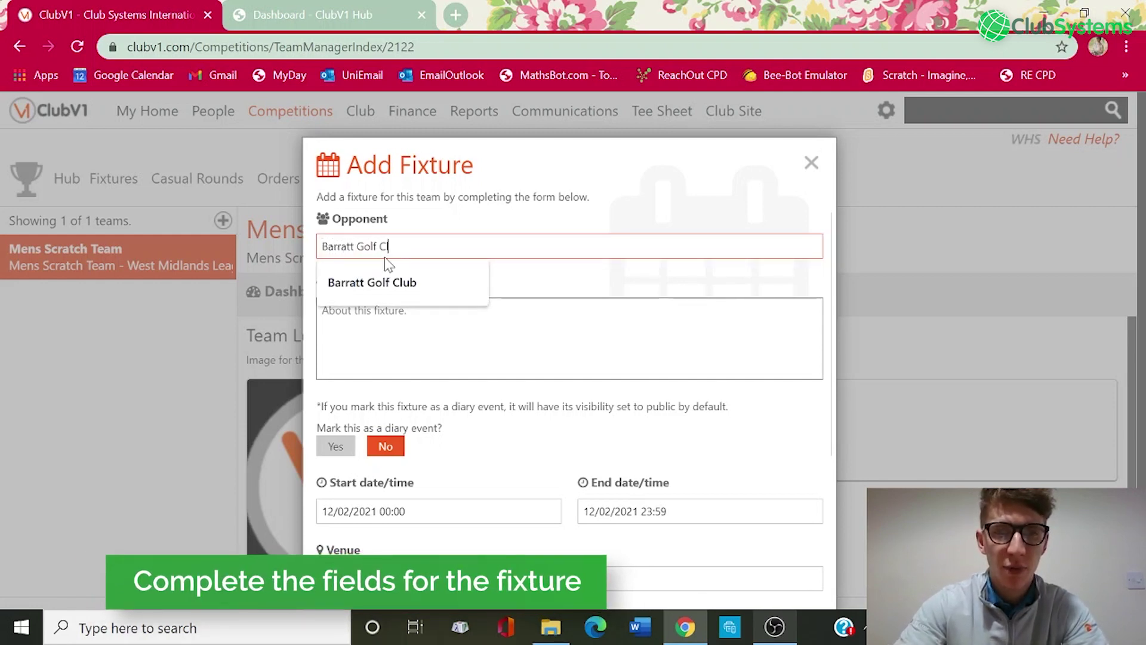
key(Down)
key(Return)
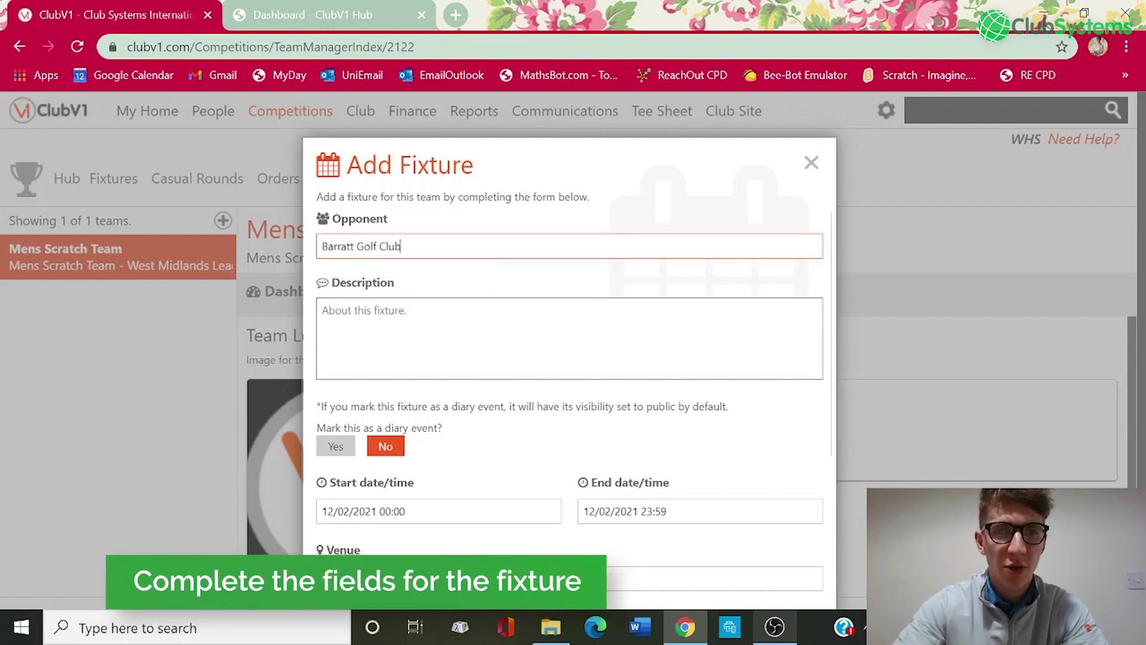
Describe the fixture as "Friendly match against Barratt Golf Club at home." and mark it as a diary event
click(325, 309)
text(Friendly match again)
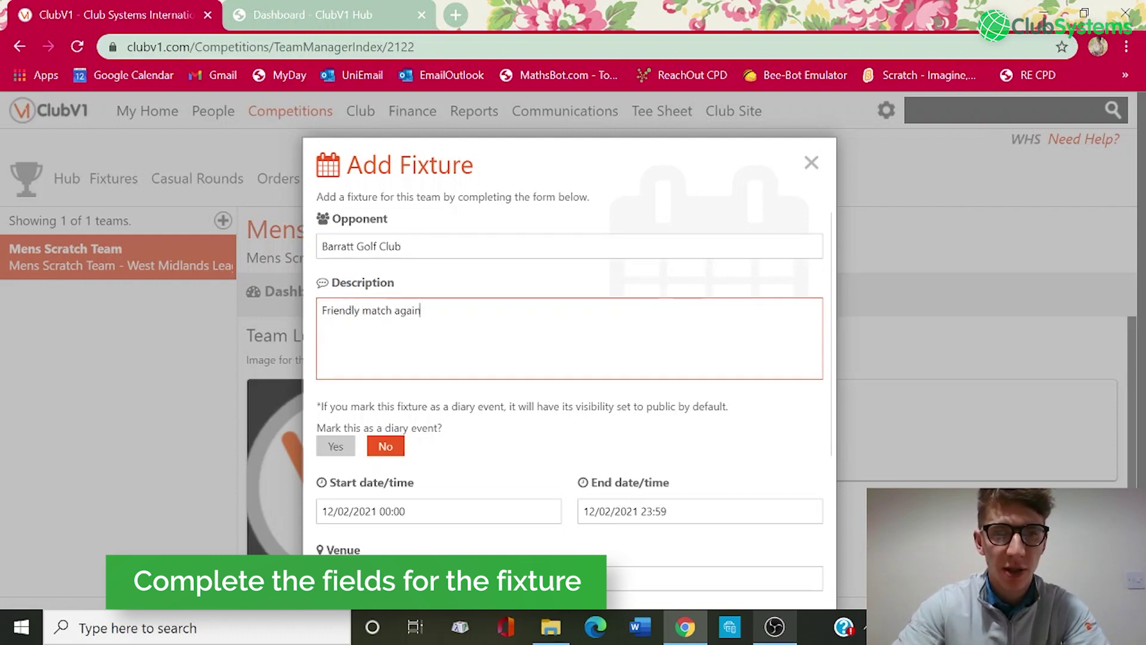
text(st Barratt Golf)
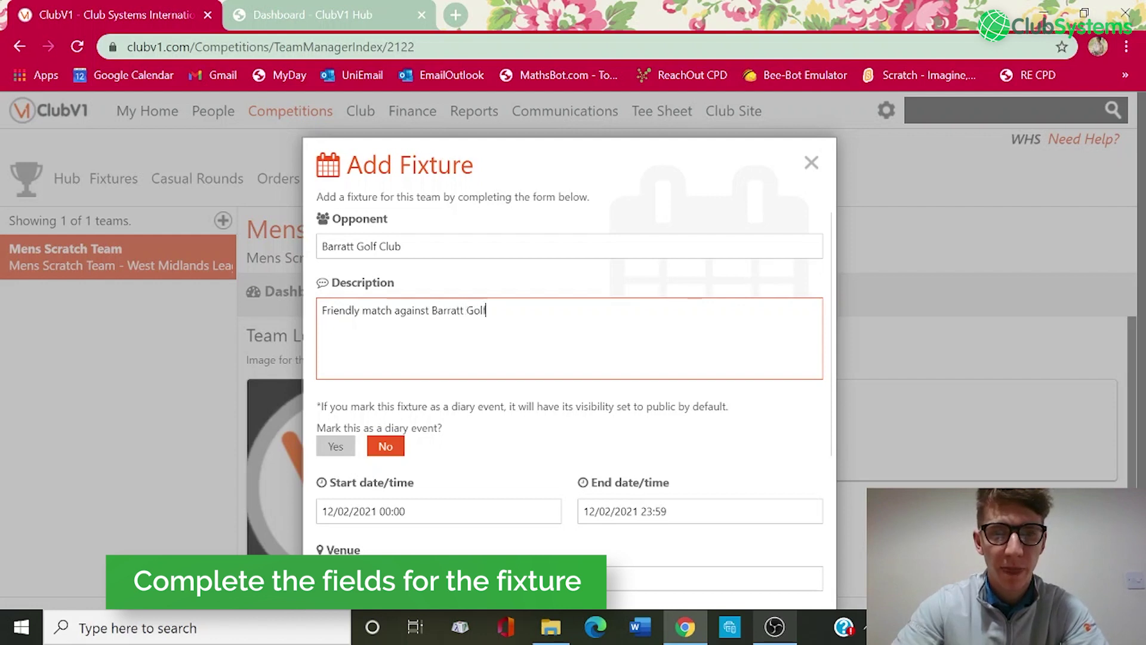
text( Club at hom)
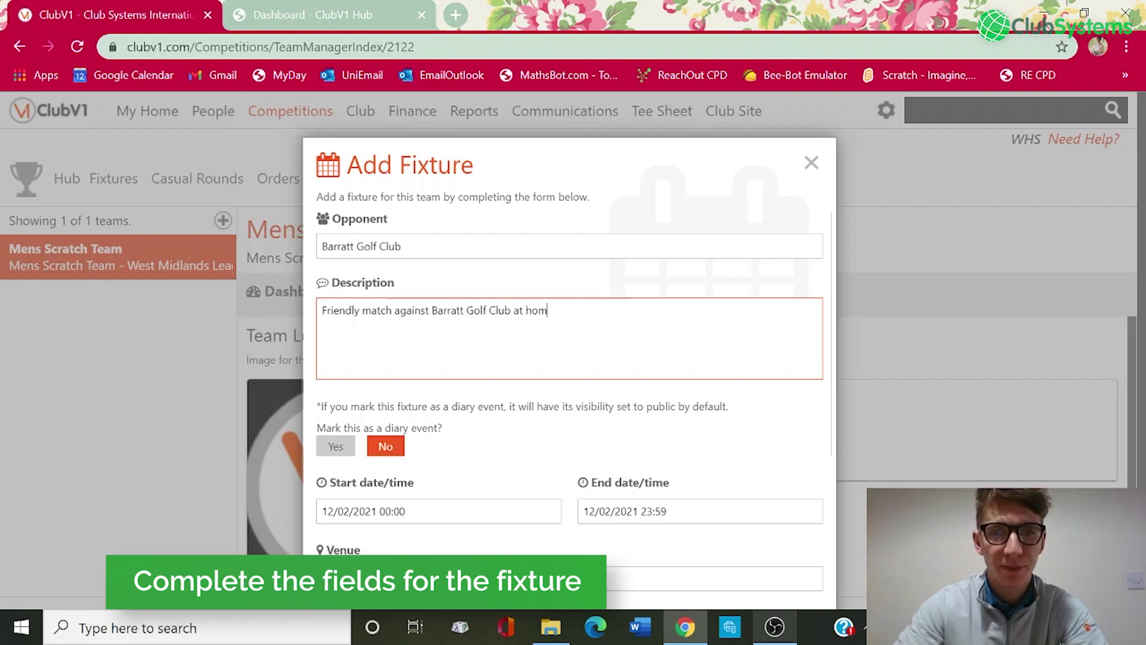
text(e.)
scroll(573, 358, down, 1)
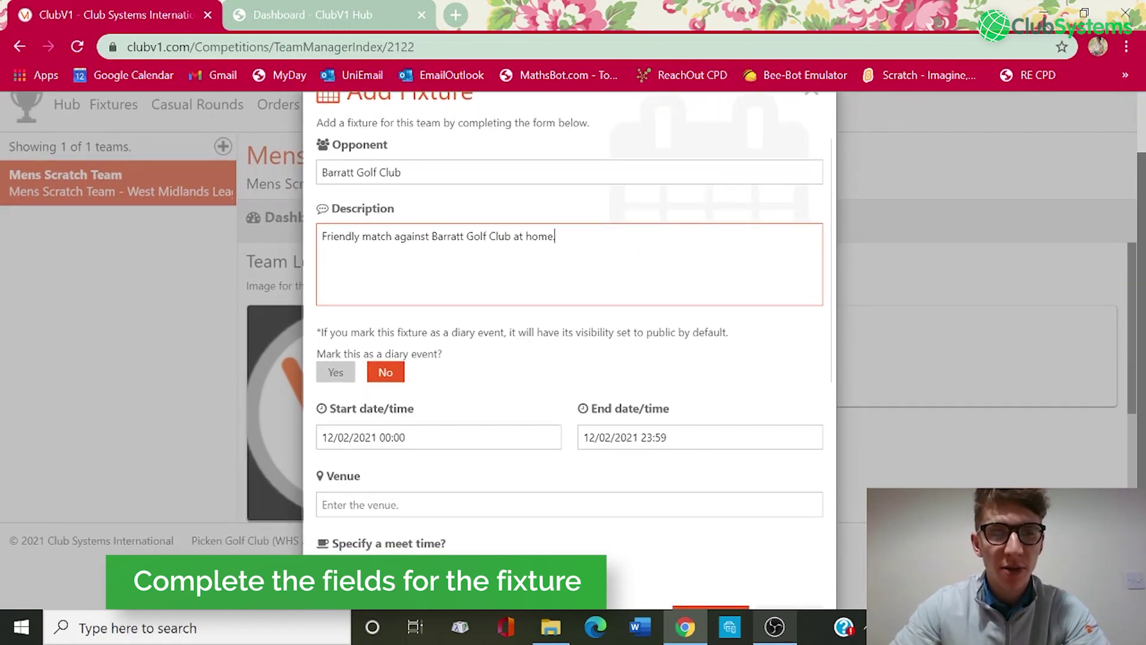
click(343, 372)
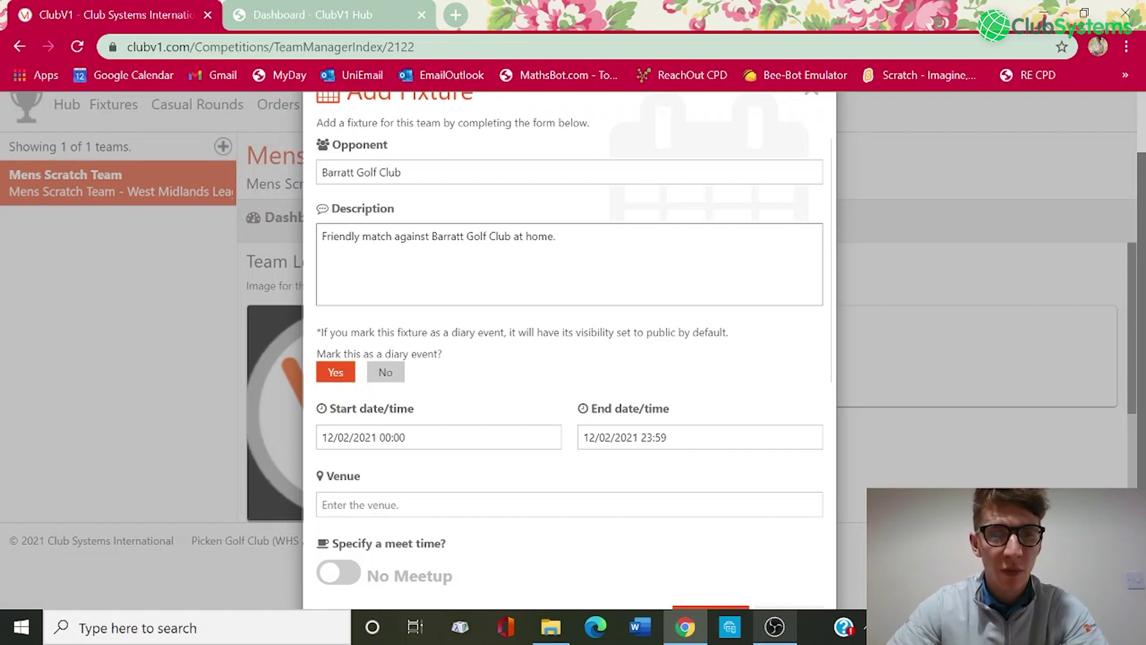
Set the fixture's start date and time to 27/02/2021 09:00
click(397, 438)
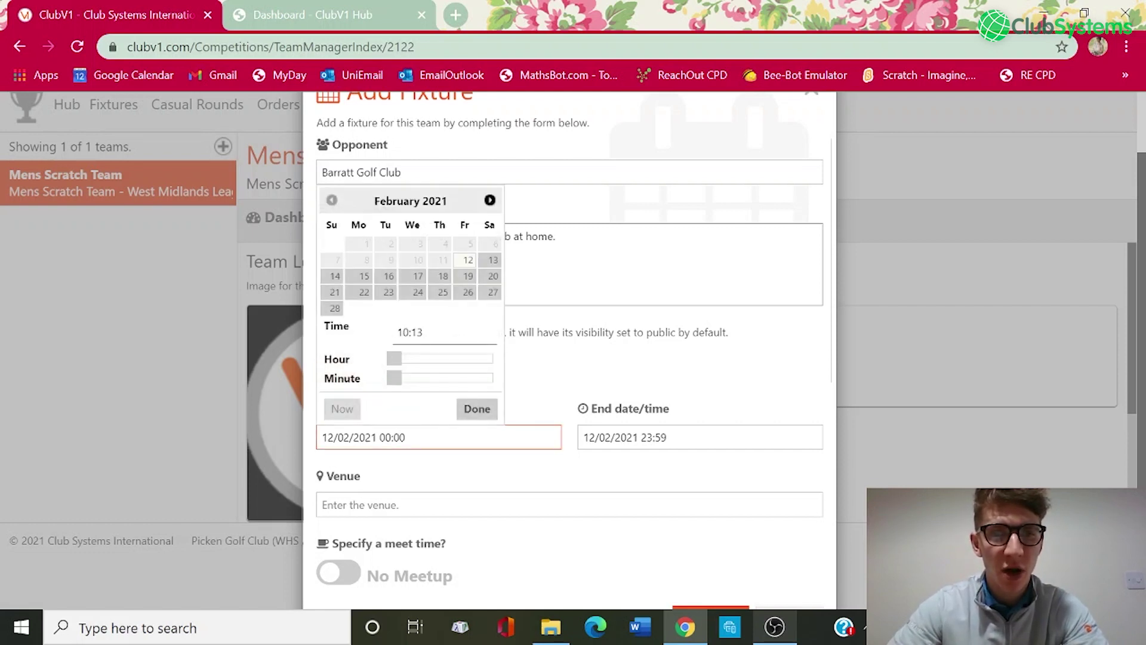
click(490, 296)
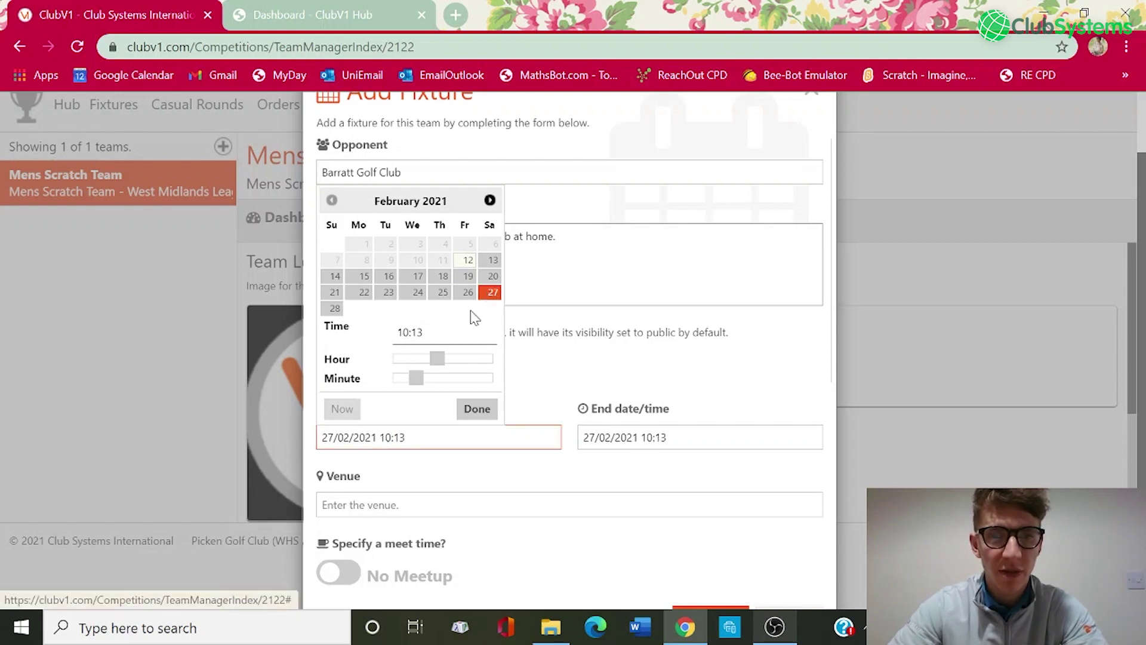
click(438, 361)
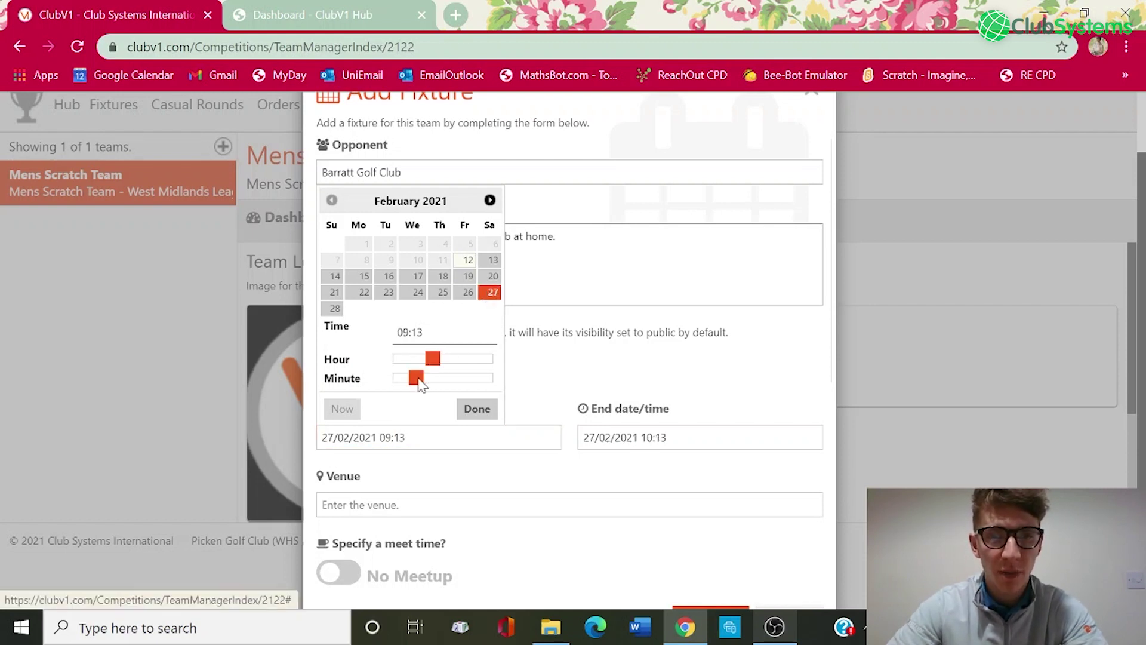
drag(416, 378, 379, 395)
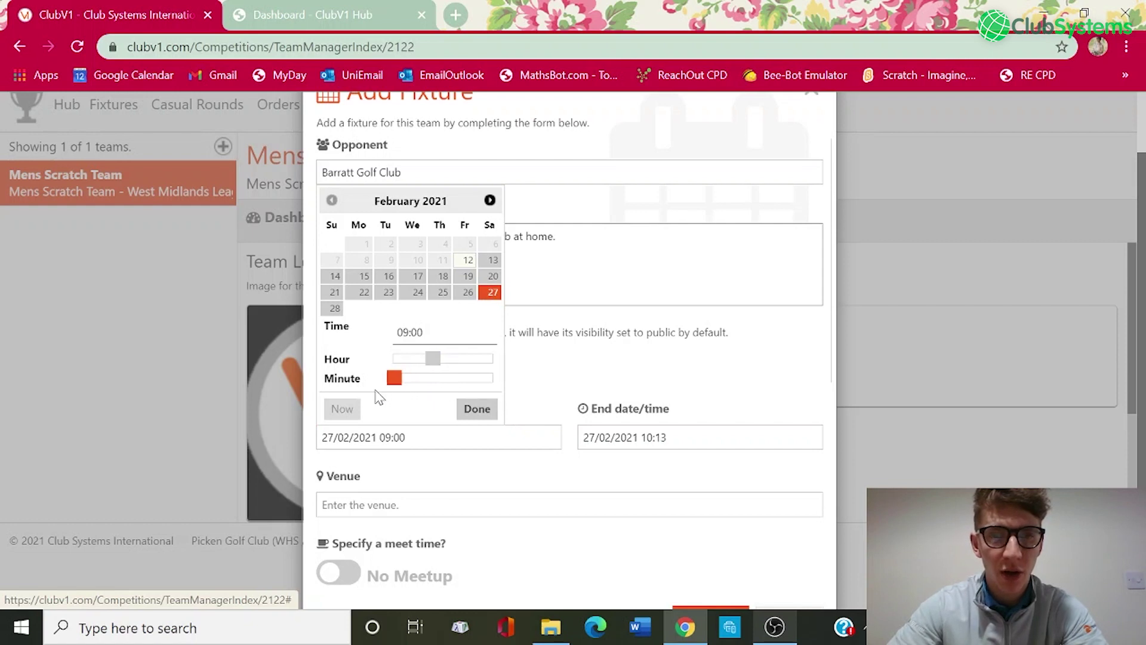
click(477, 411)
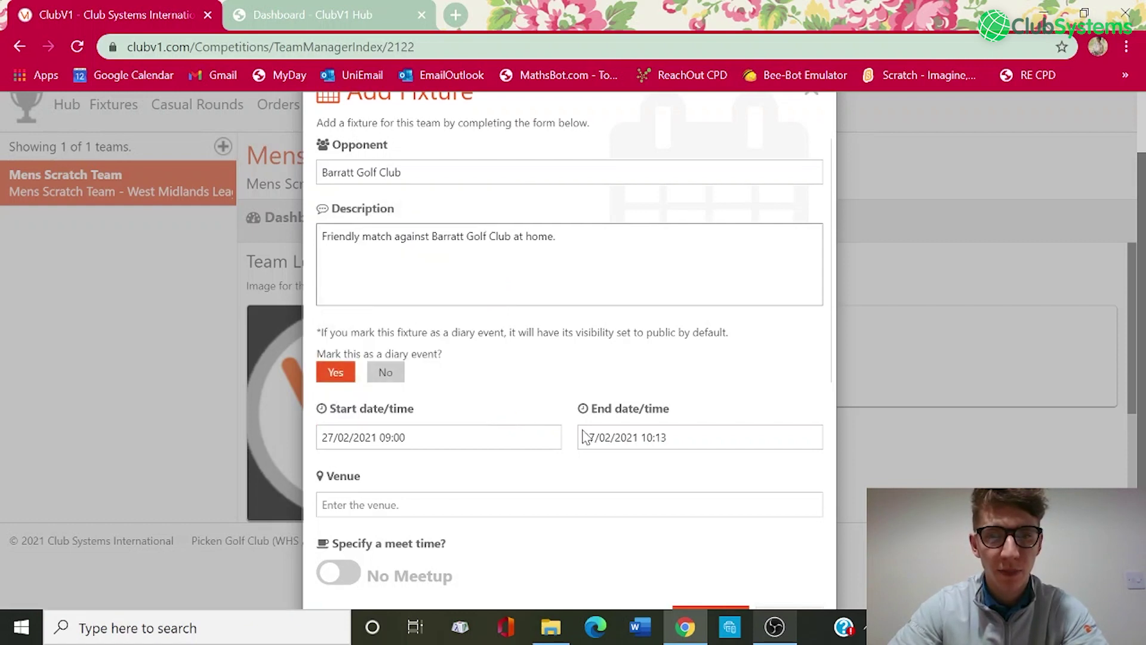
Set the fixture's end to 27/02/2021 11:00 and its venue to Picken Golf Club
click(657, 437)
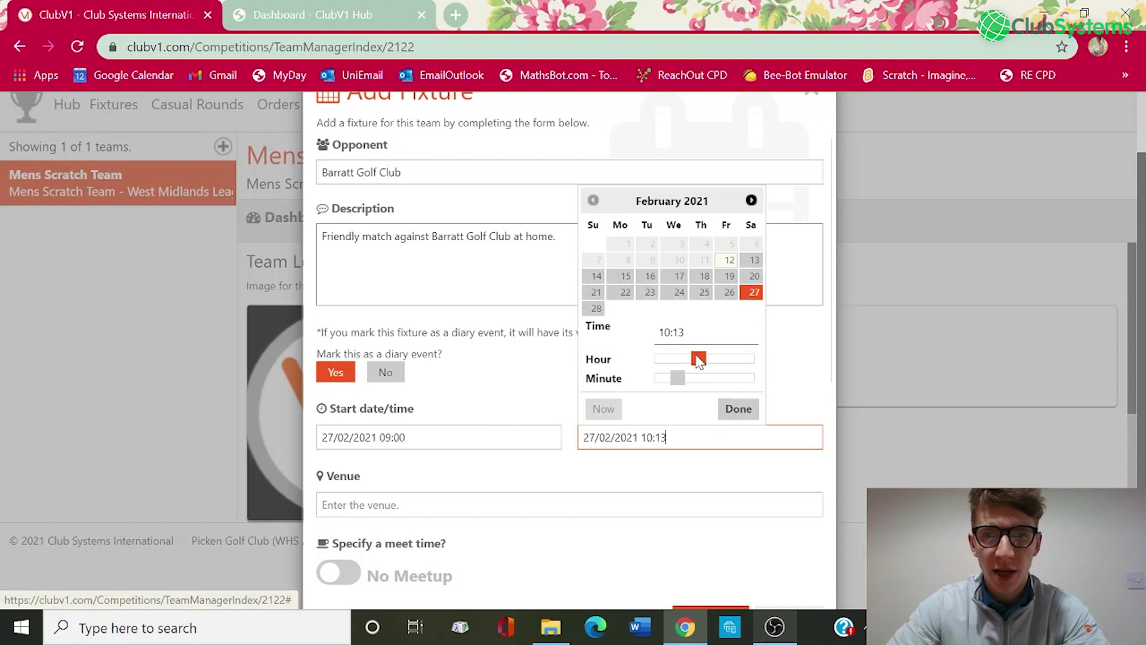
drag(703, 361, 653, 379)
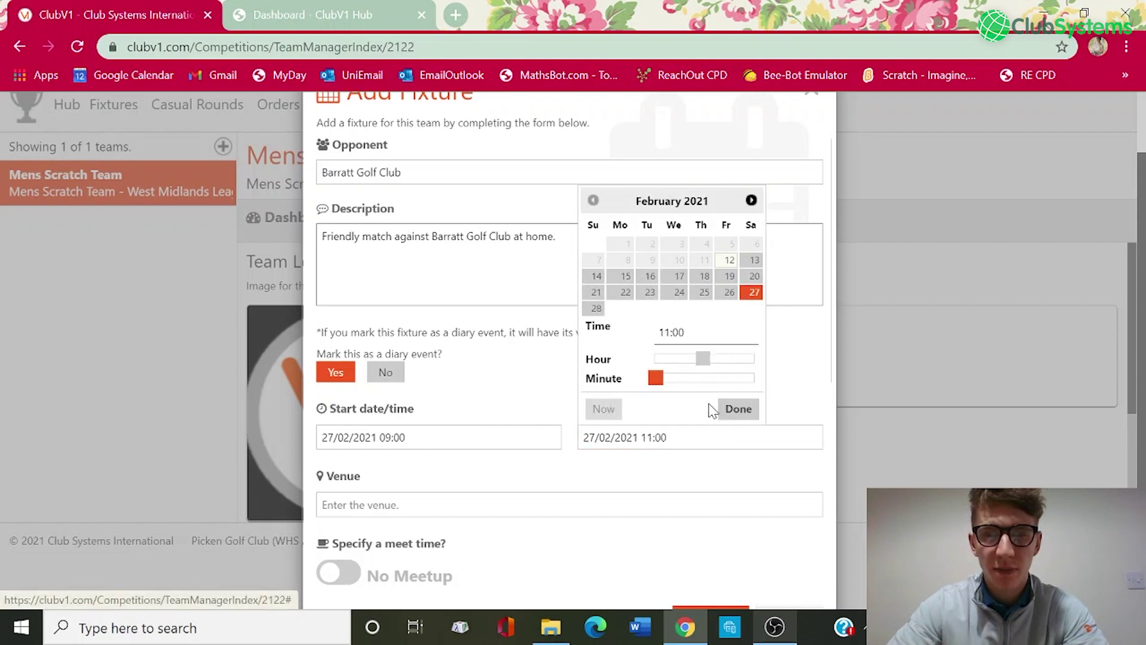
click(735, 410)
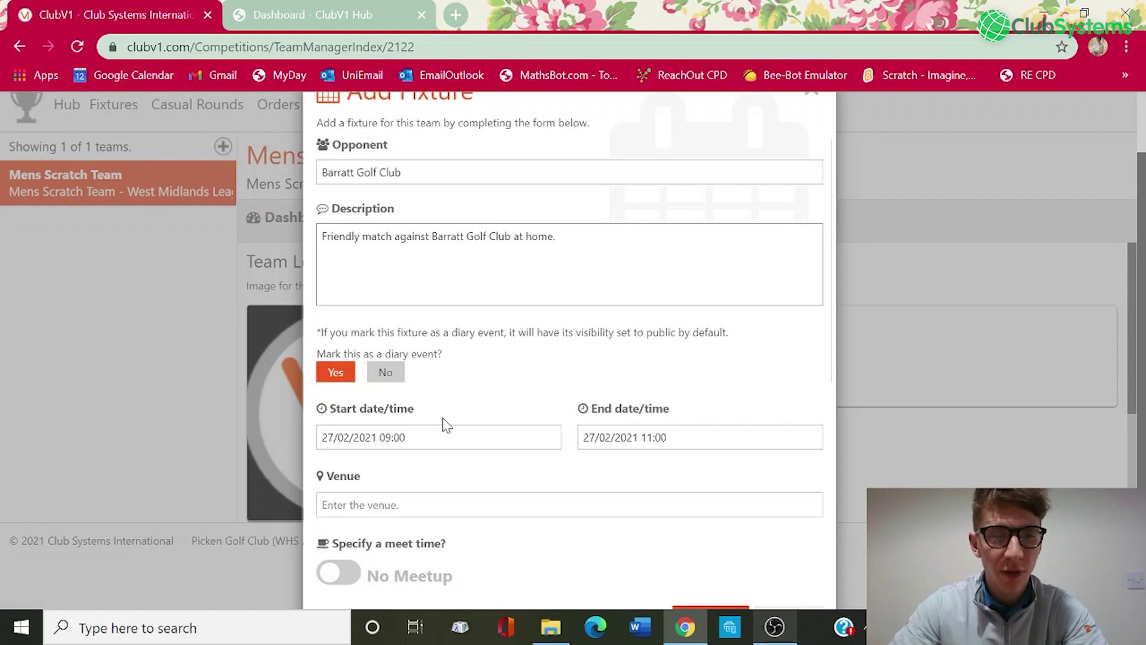
click(418, 504)
text(Picken Golf Club)
Enable a meetup for the fixture at the Driving Range, with the meet time set to 27/02/2021 08:30
scroll(417, 476, down, 1)
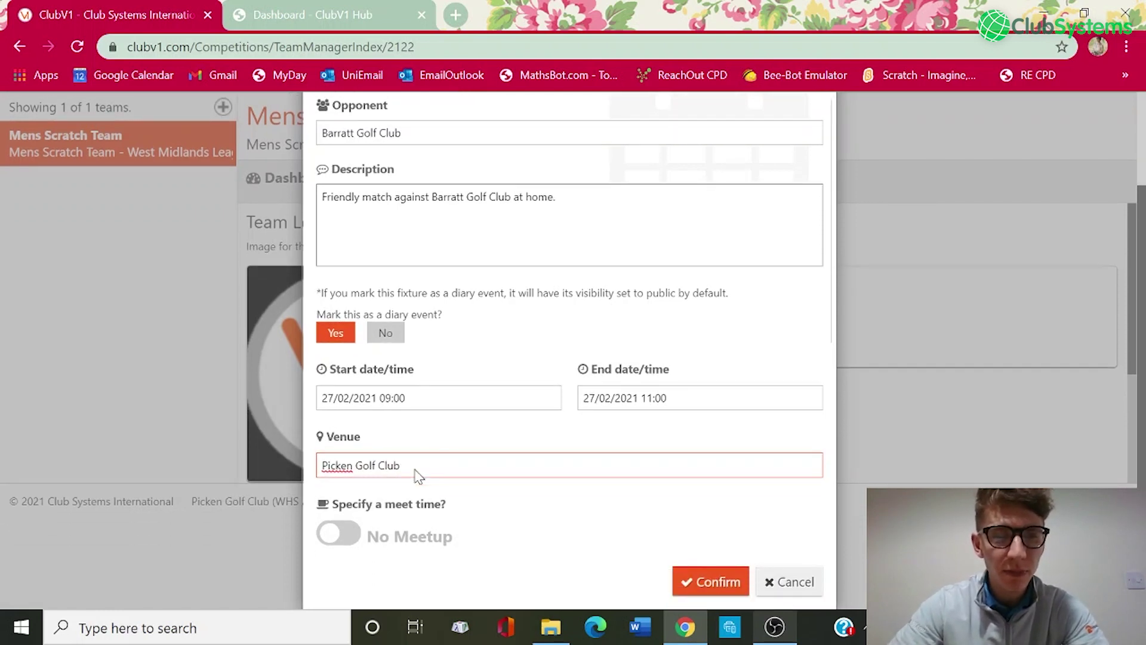
click(338, 532)
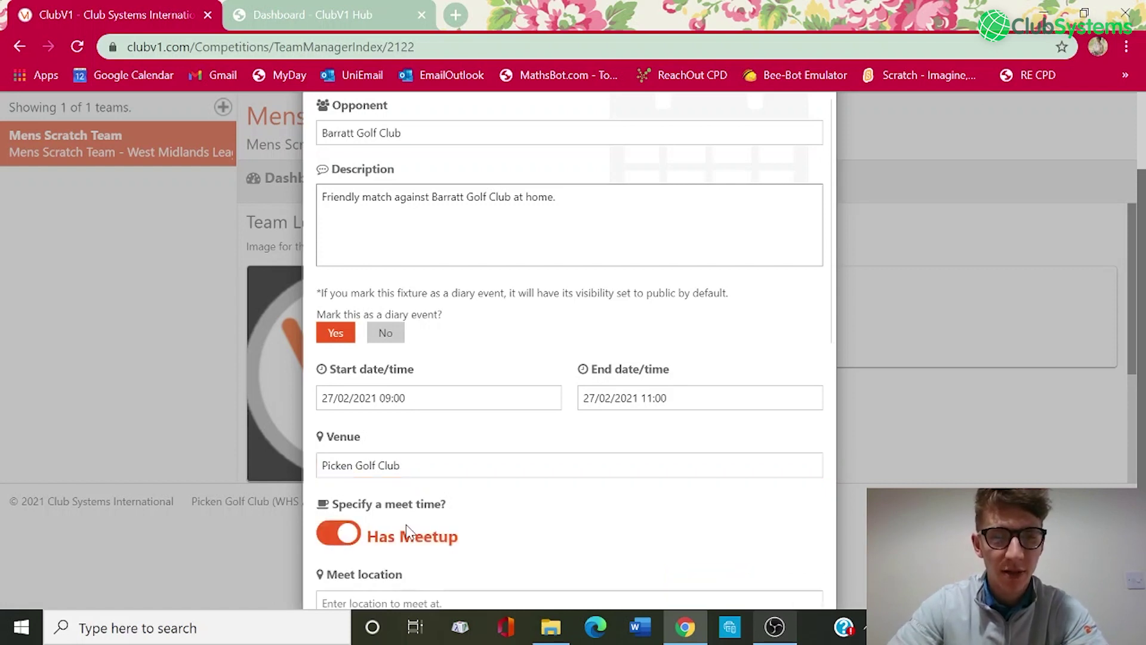
scroll(400, 531, down, 3)
click(397, 501)
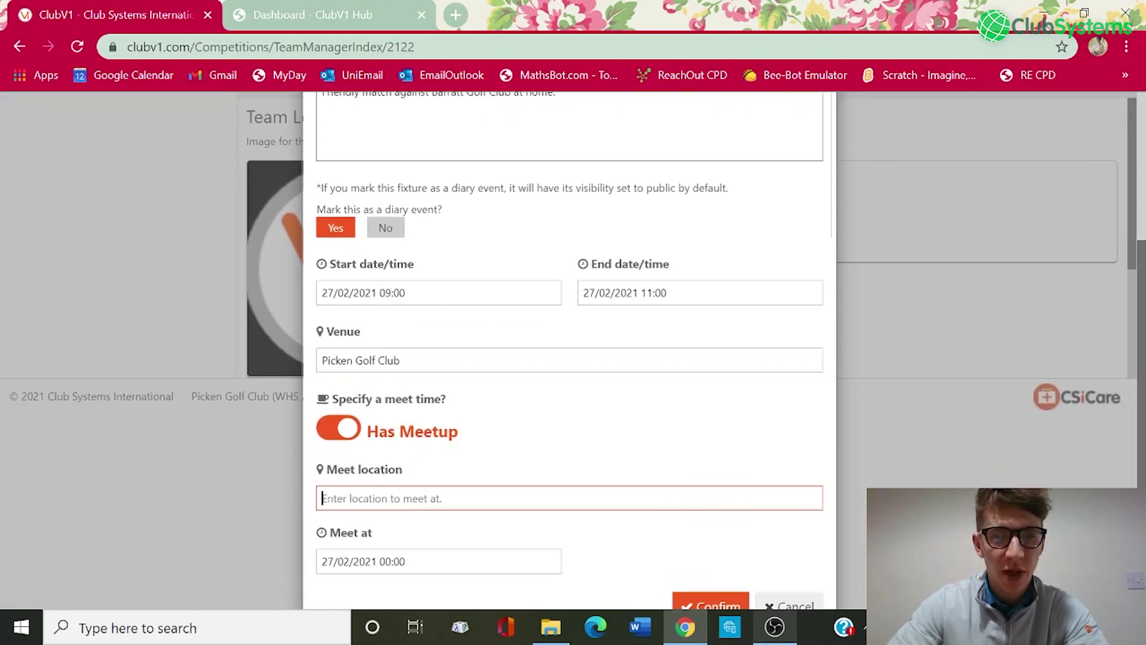
text(D)
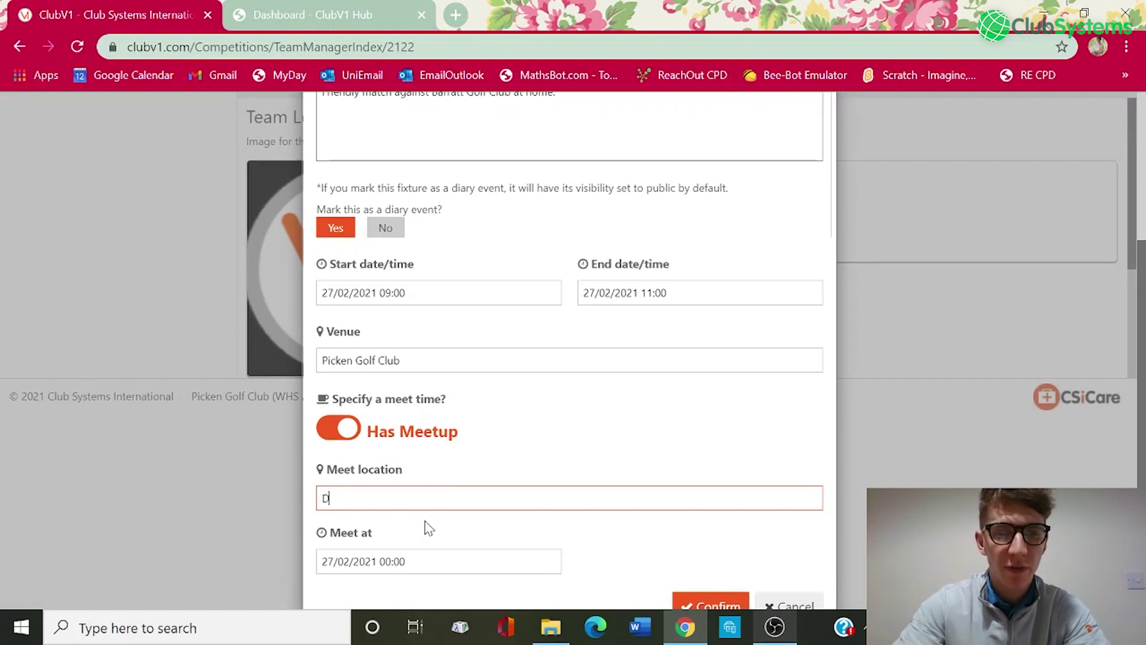
text(riving Range)
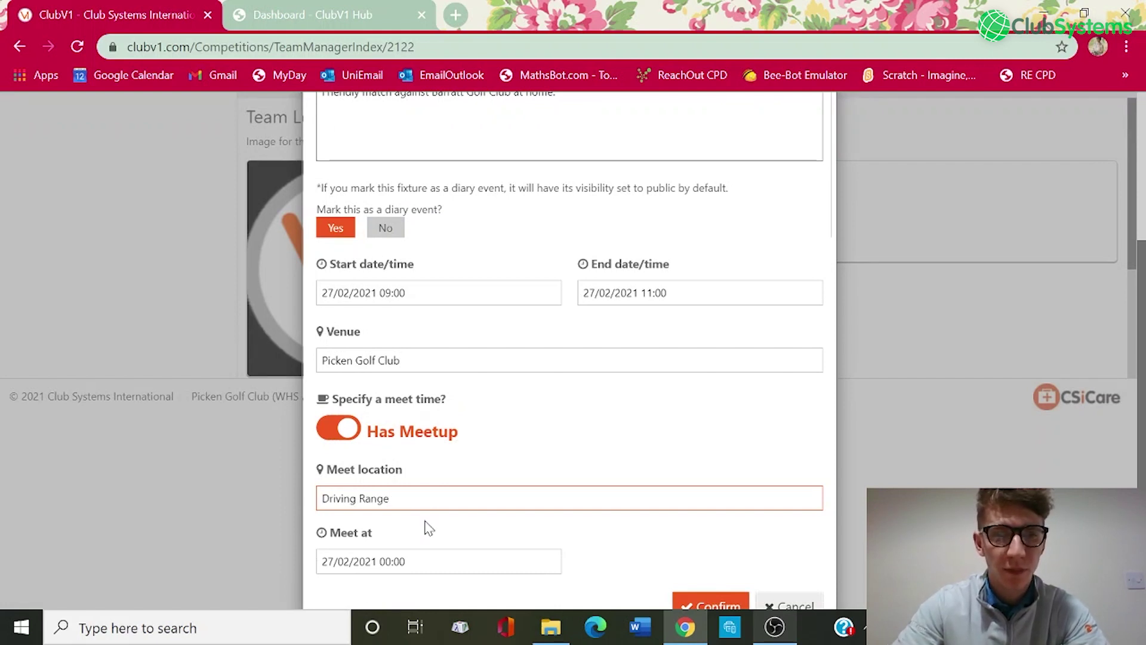
click(385, 560)
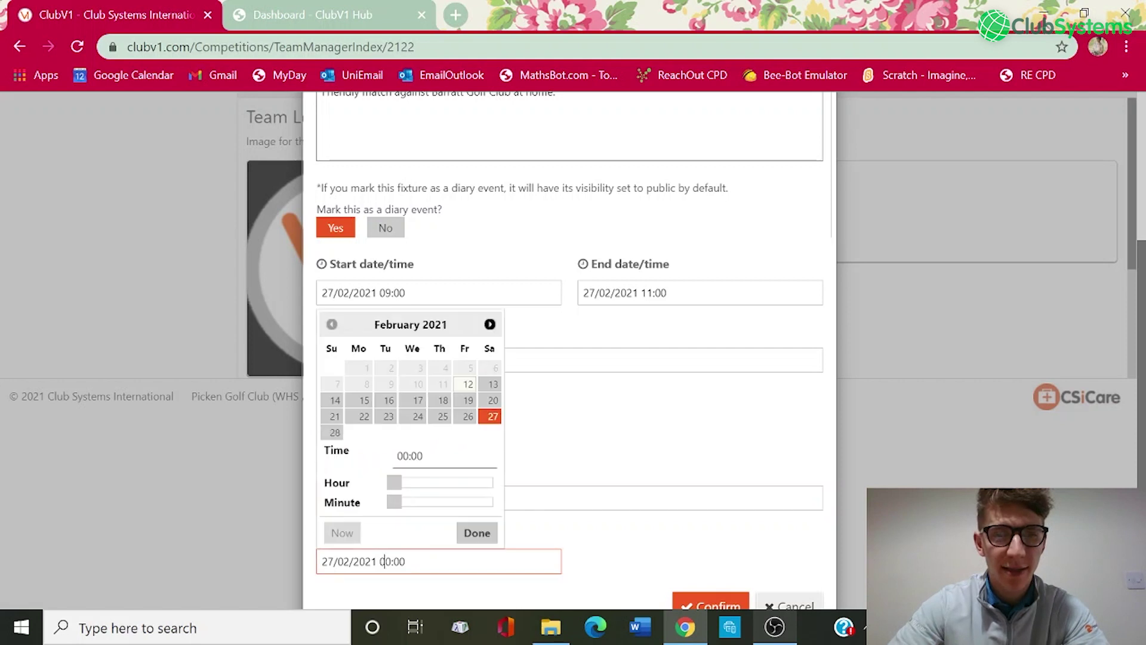
drag(395, 484, 446, 512)
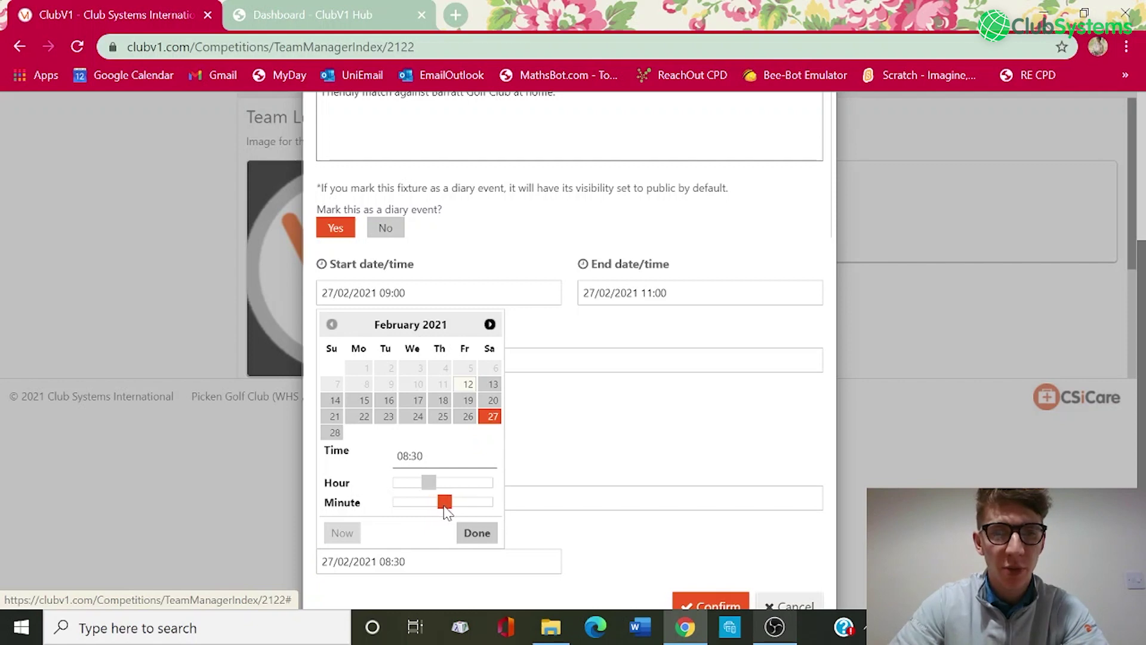
click(475, 531)
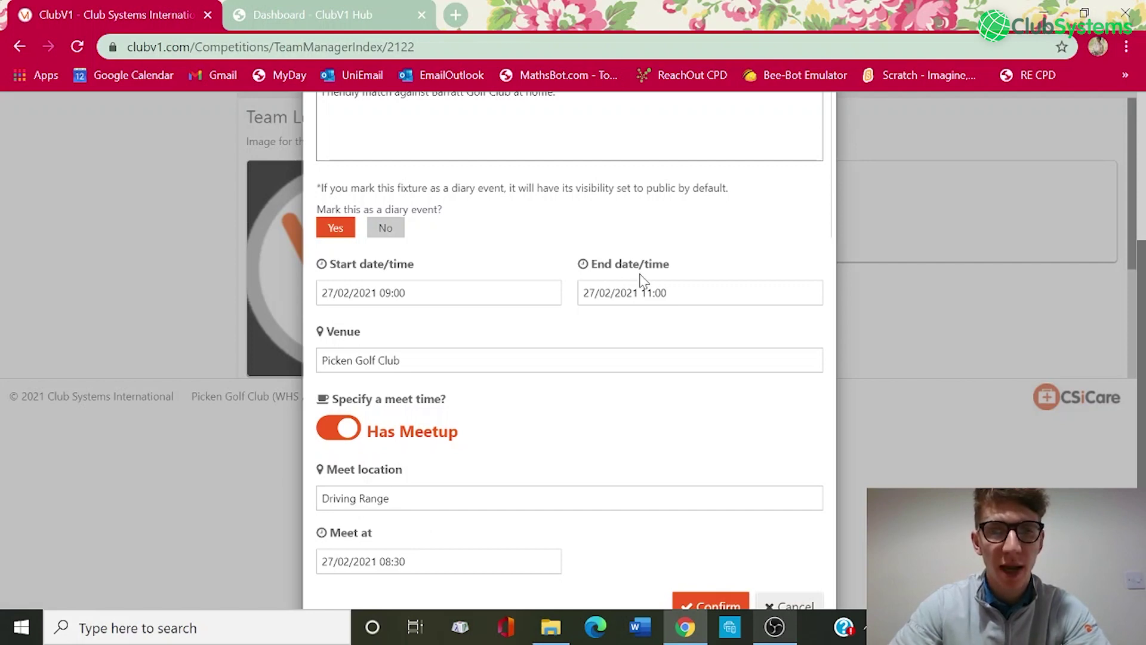
Review the details of the fixture against Barratt Golf Club and save it
scroll(588, 327, up, 3)
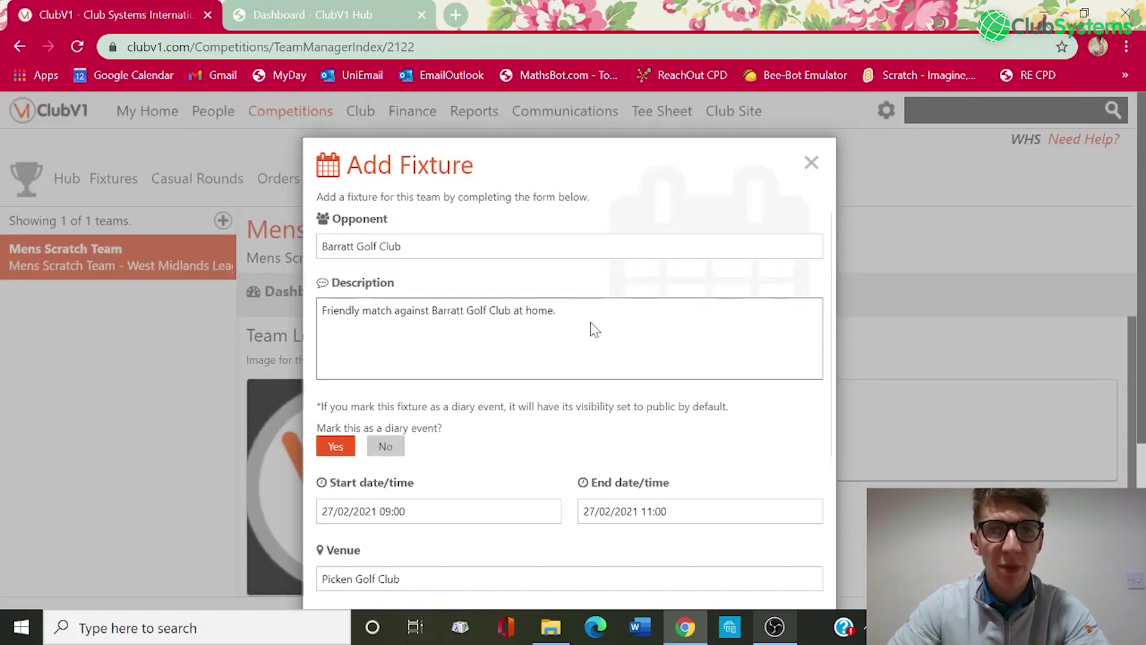
scroll(593, 327, down, 3)
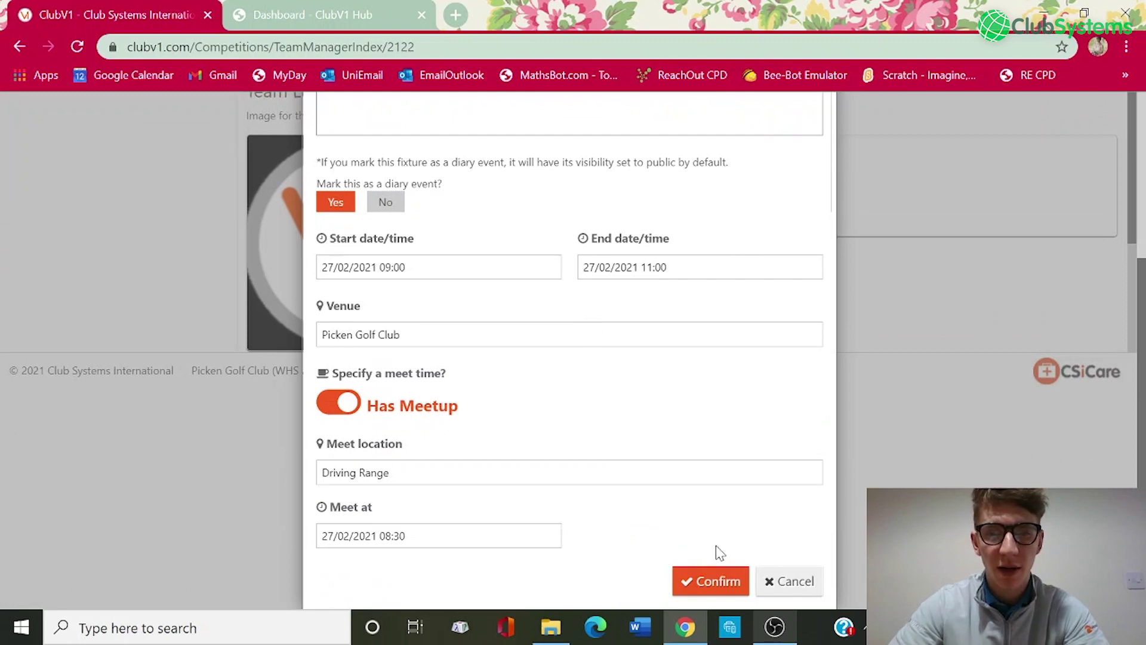
click(721, 582)
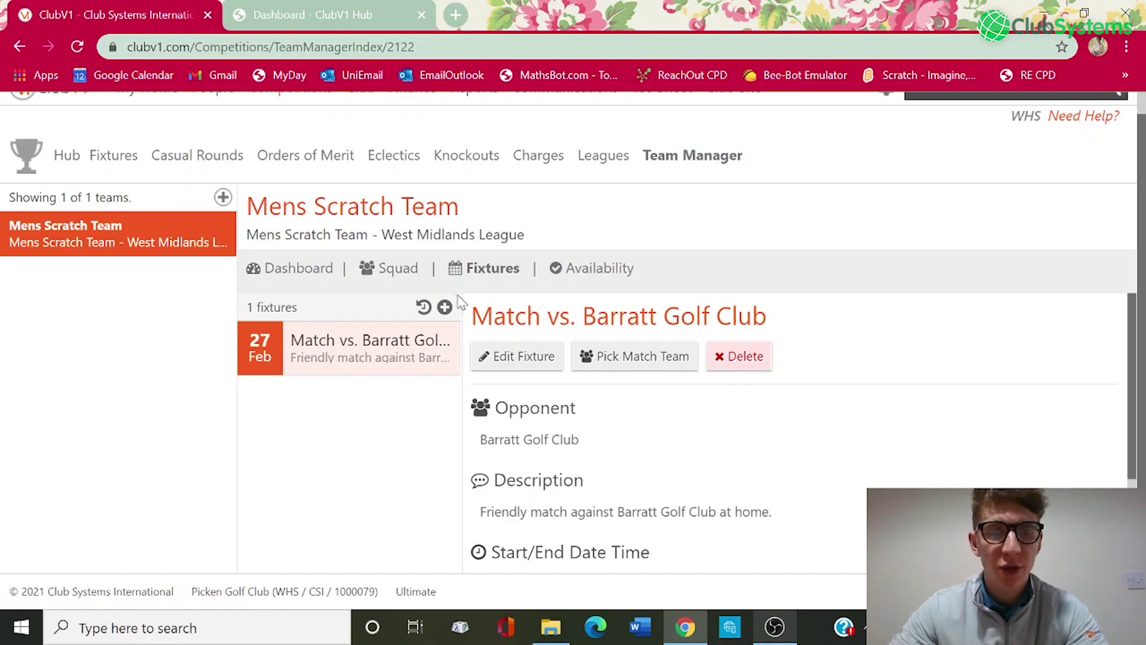
Add the two members with handicap indexes 12.0 and 16.0 to the Mens Scratch Team squad
click(401, 276)
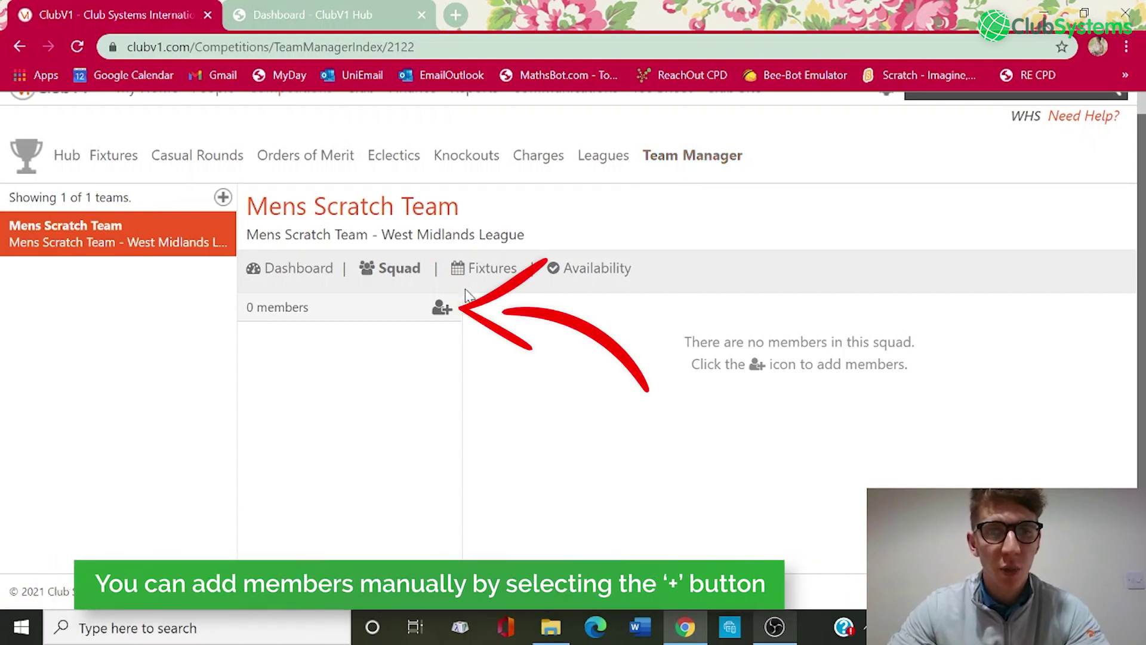
click(443, 311)
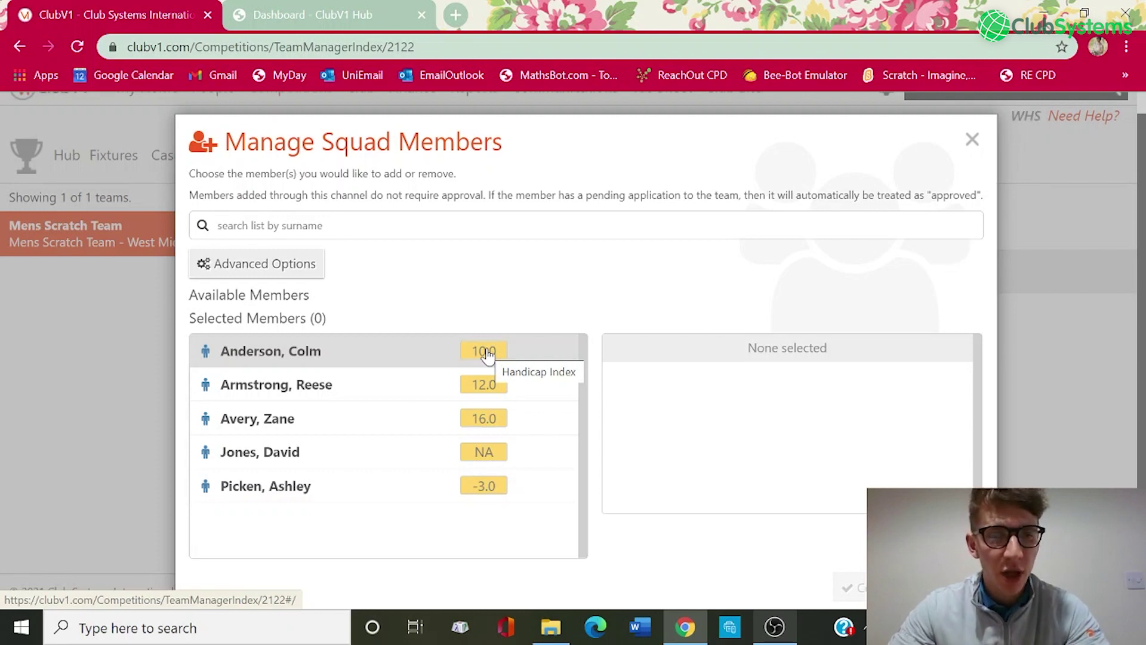
click(393, 390)
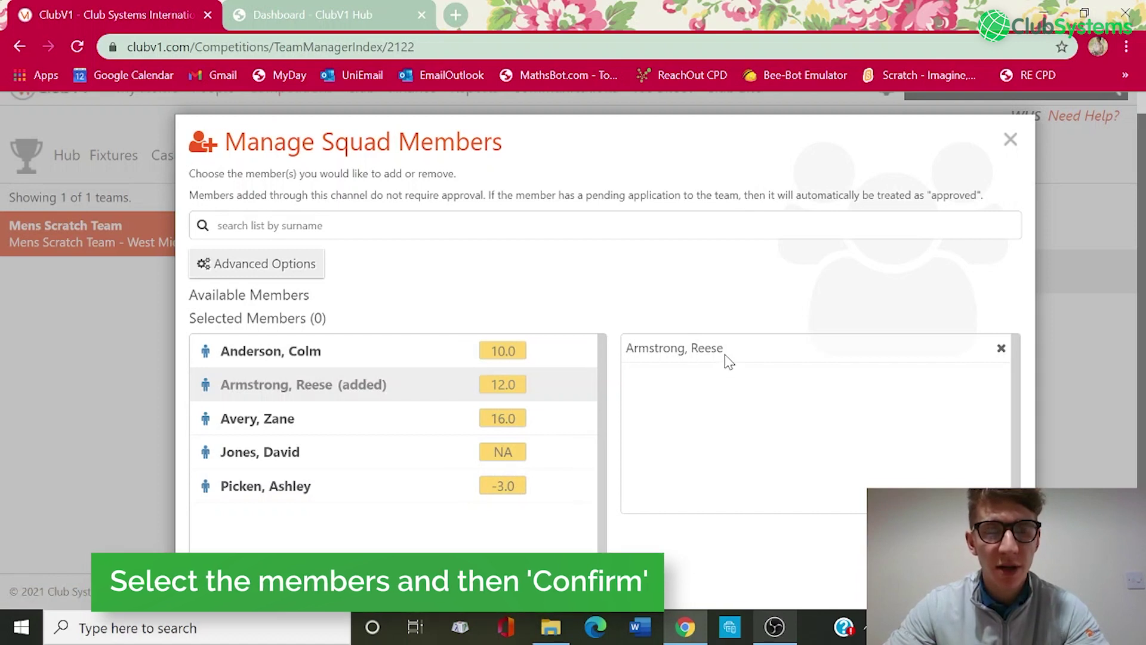
click(325, 420)
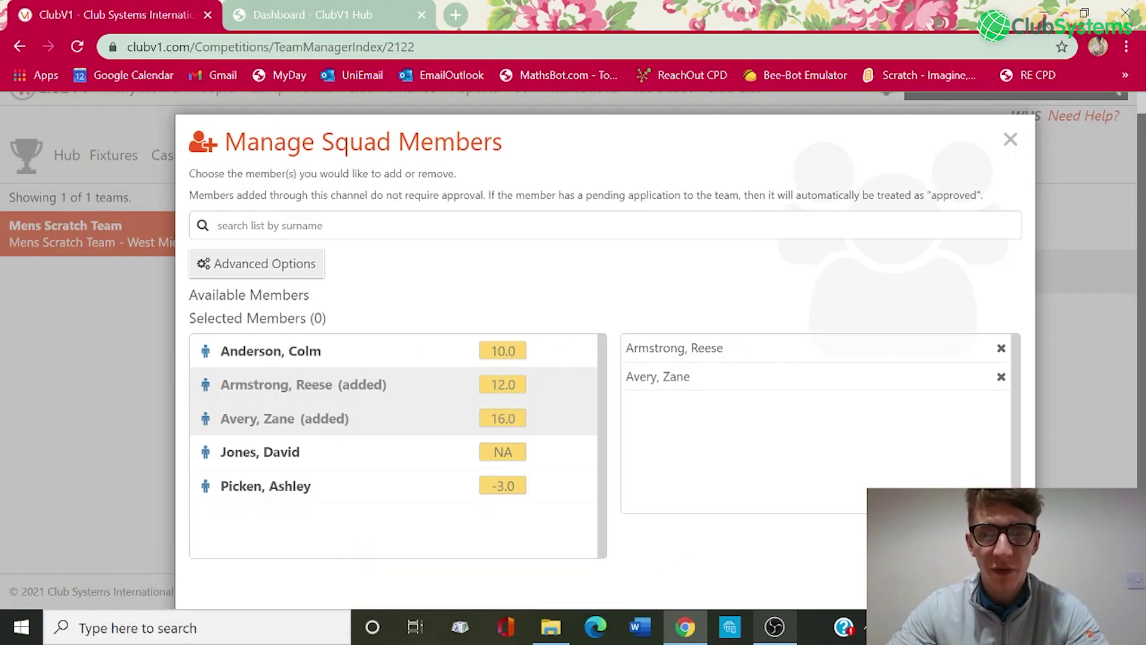
key(Escape)
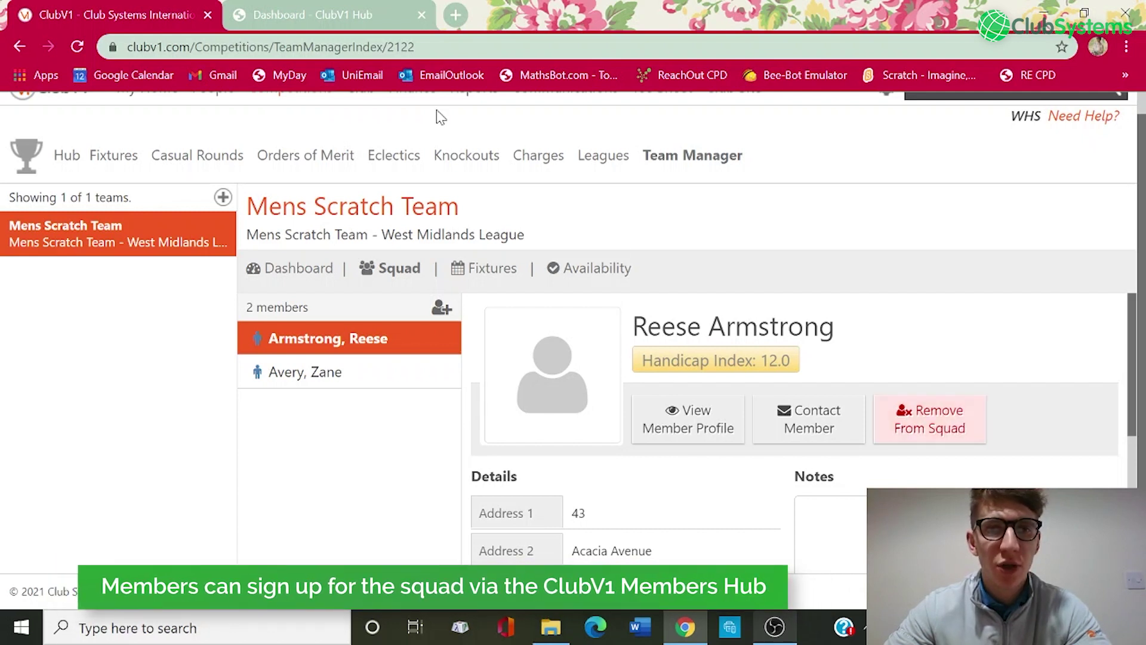
Switch to the ClubV1 Members Hub and open the Mens Scratch Team's details from the club teams
click(387, 16)
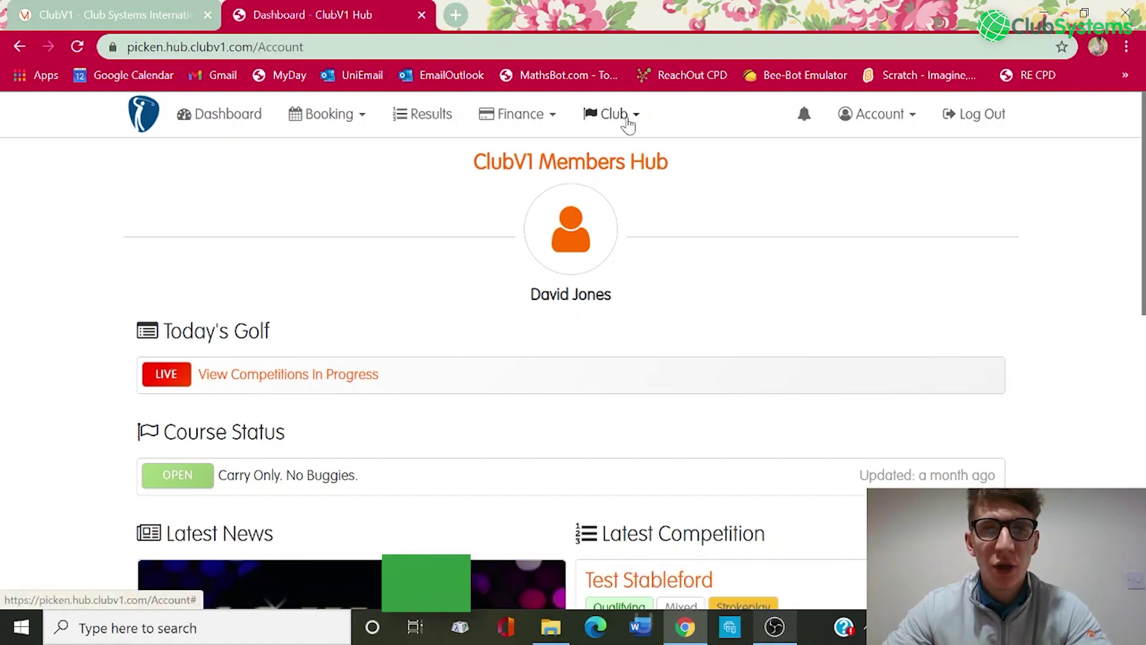
click(621, 117)
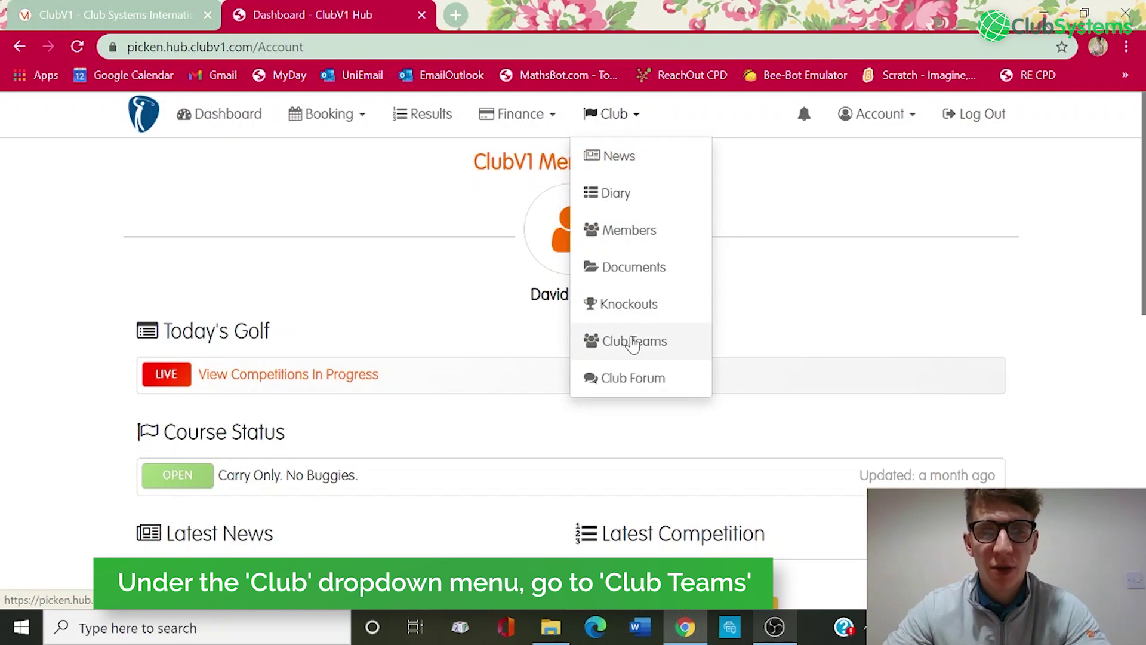
click(633, 342)
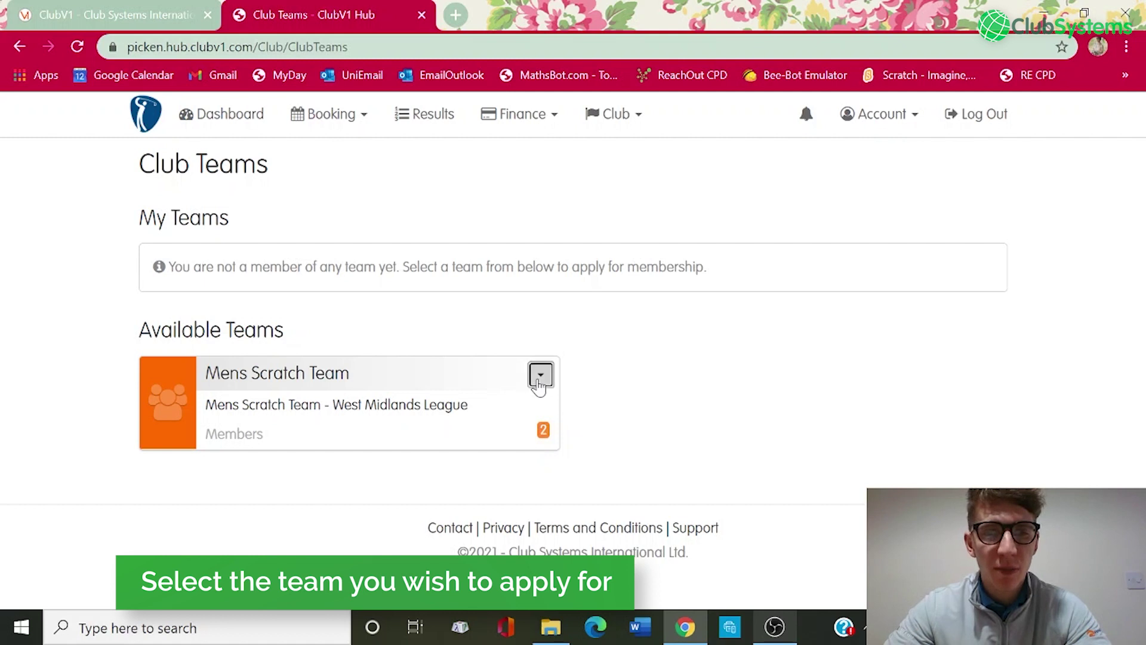
click(539, 381)
click(512, 411)
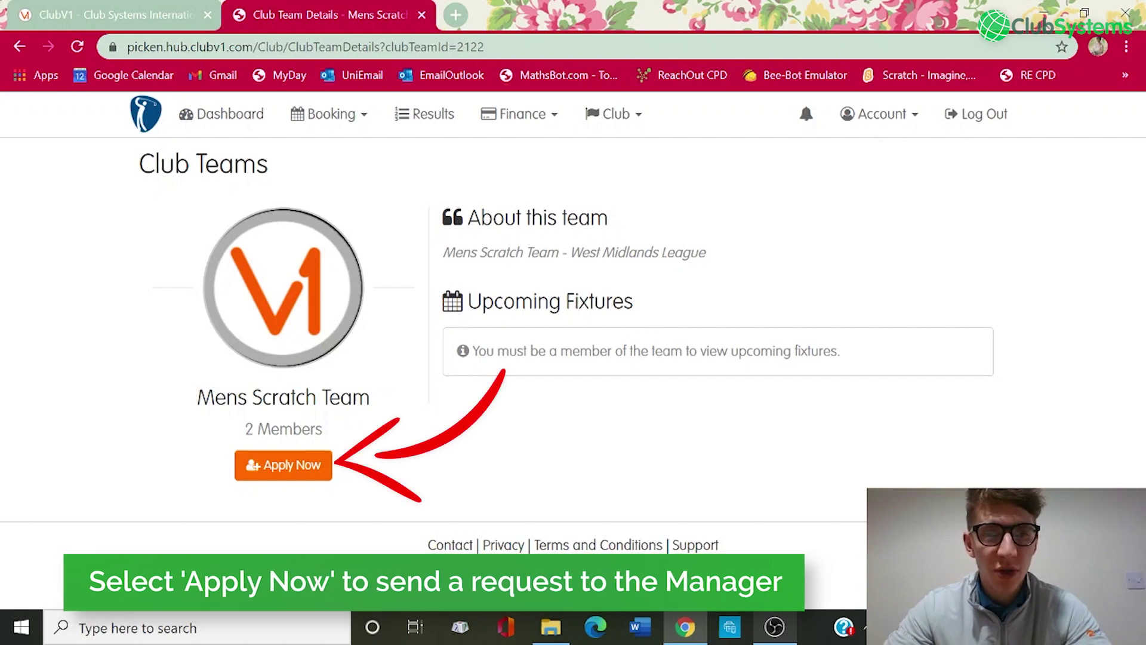
Submit a membership application for the Mens Scratch Team and decline withdrawing it
click(297, 471)
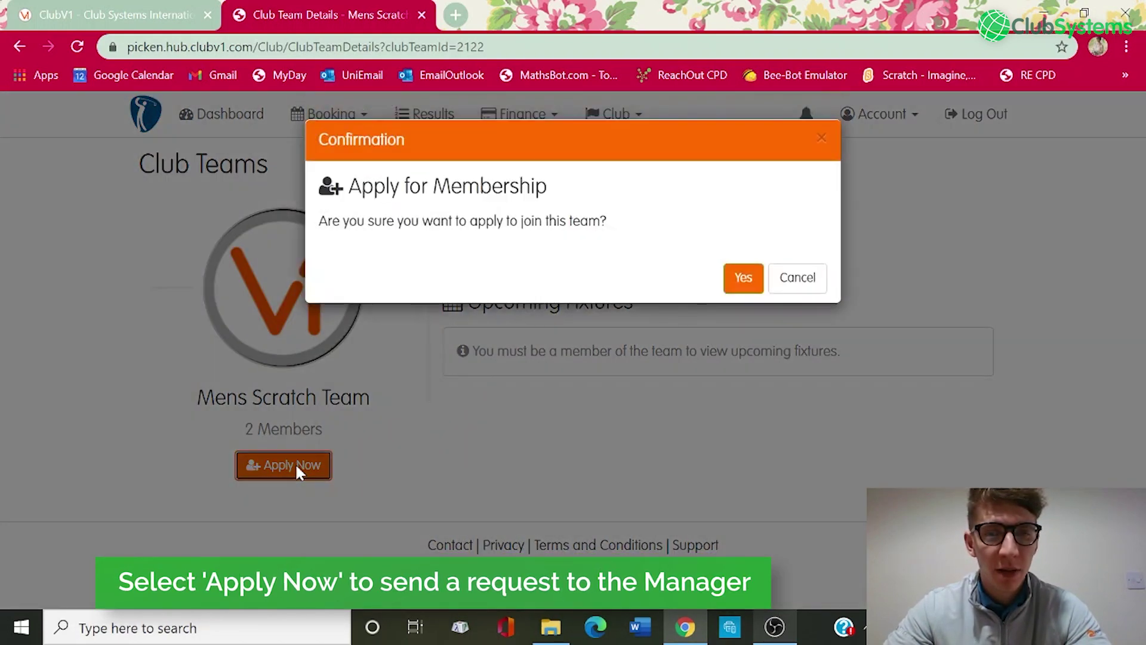
click(743, 280)
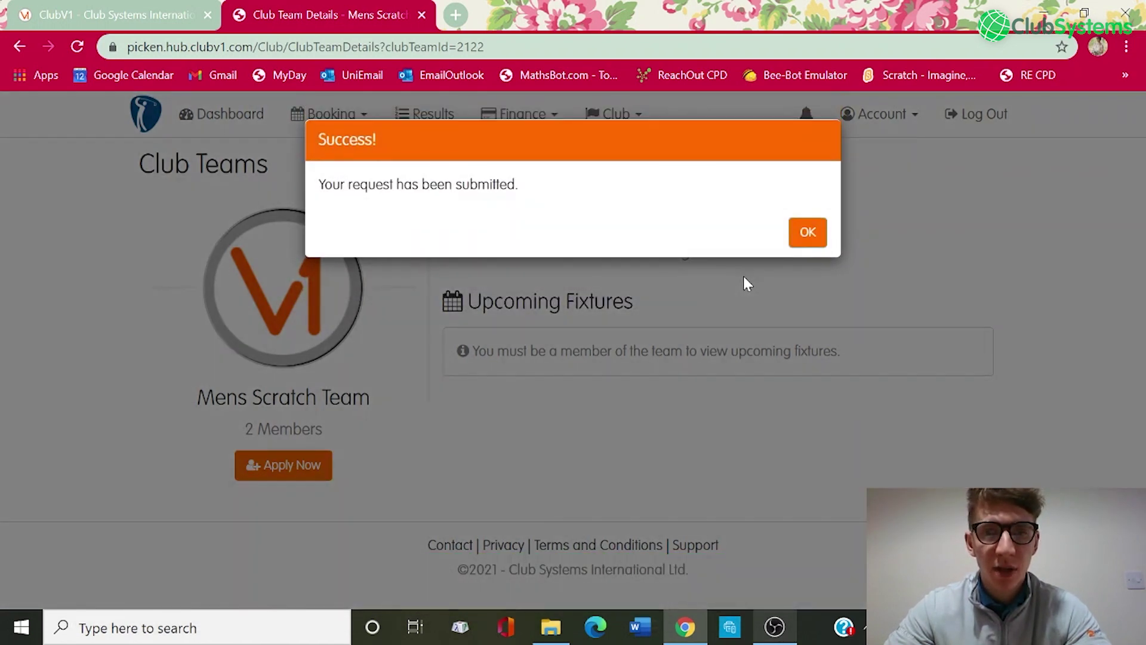
click(809, 233)
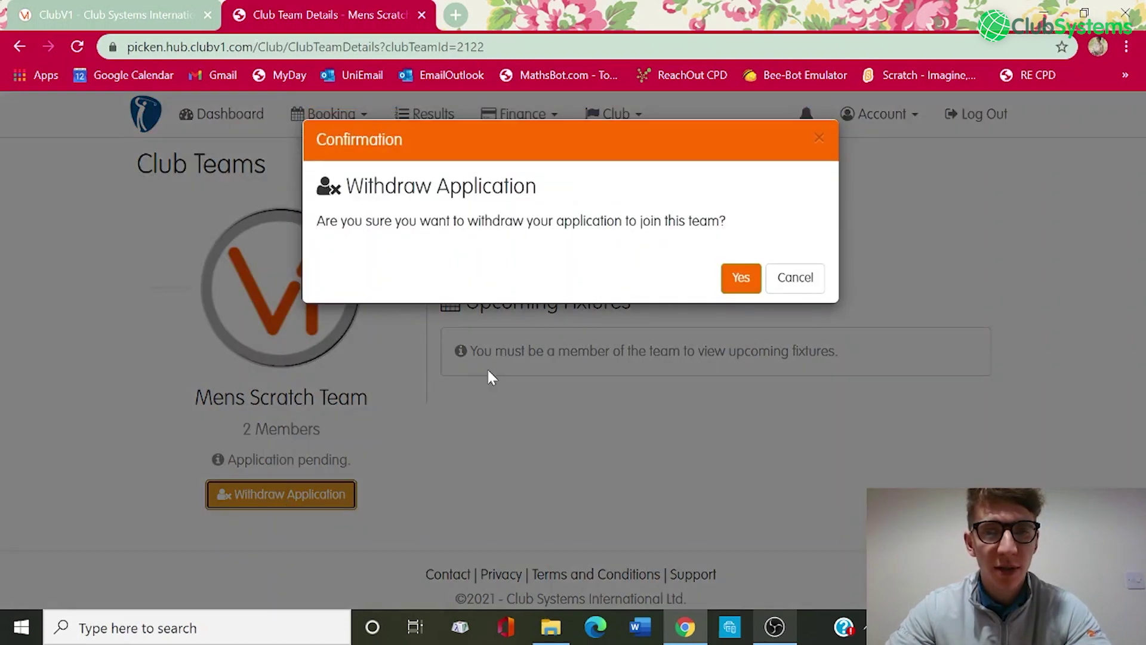
click(804, 276)
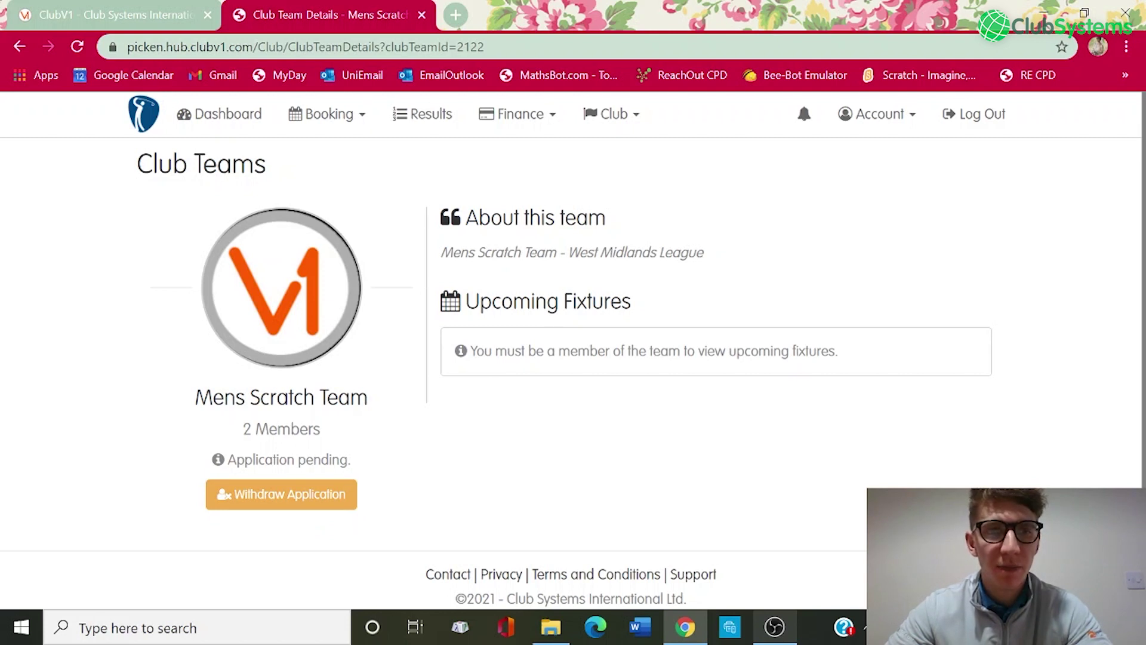
Return to ClubV1's Team Manager and approve the pending member application for the Mens Scratch Team
click(125, 12)
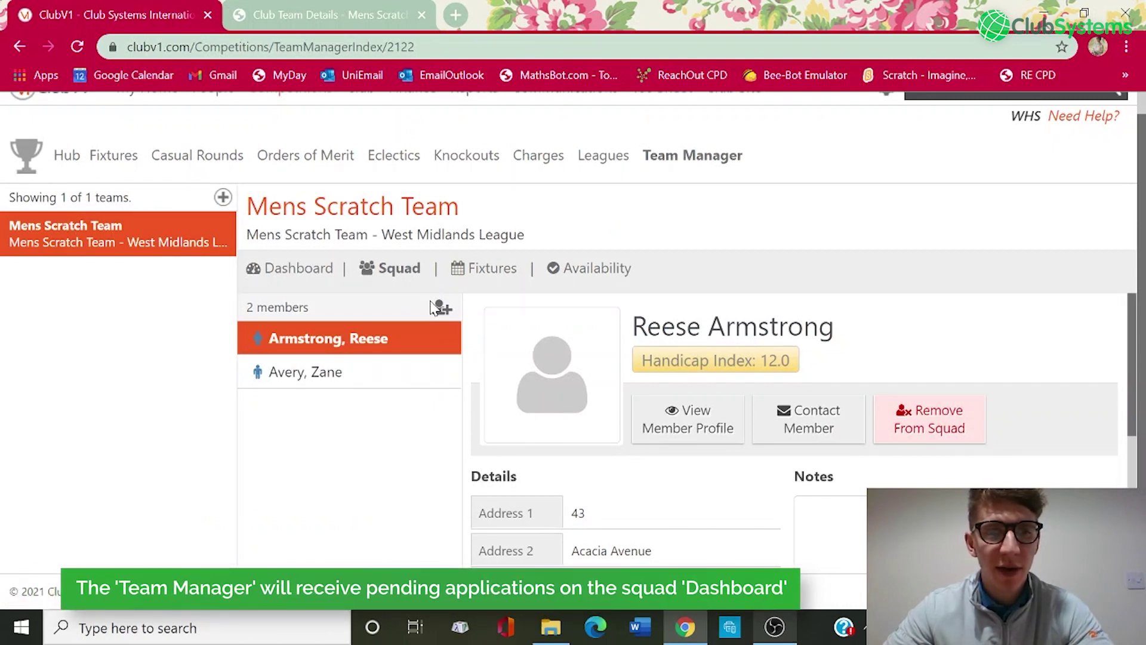
click(307, 269)
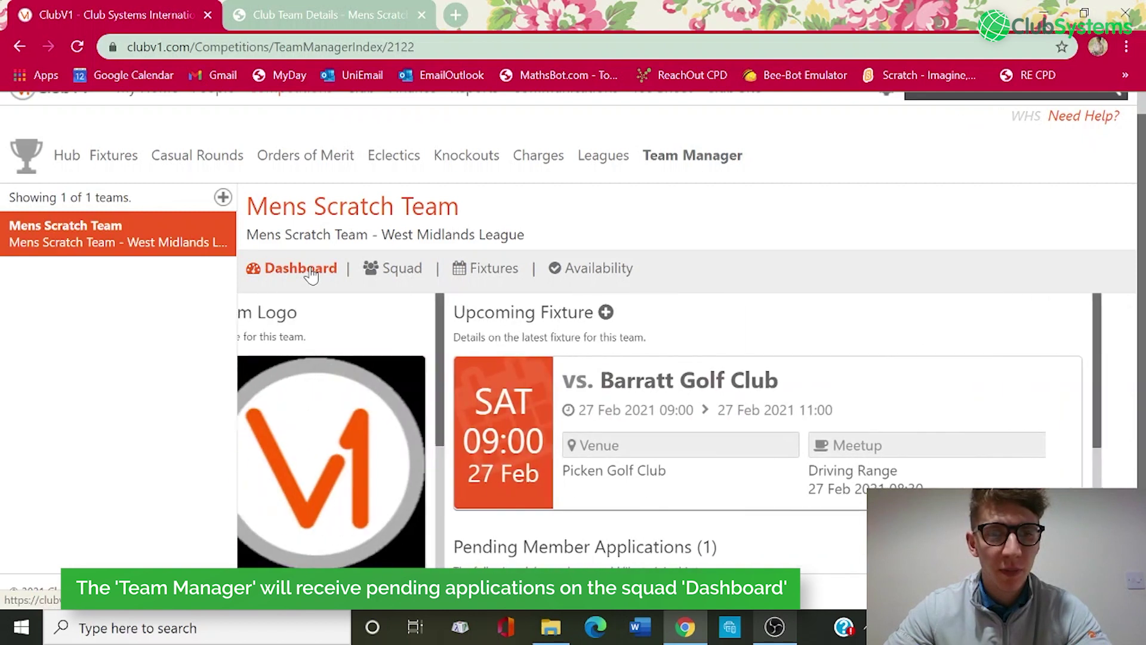
scroll(597, 530, down, 2)
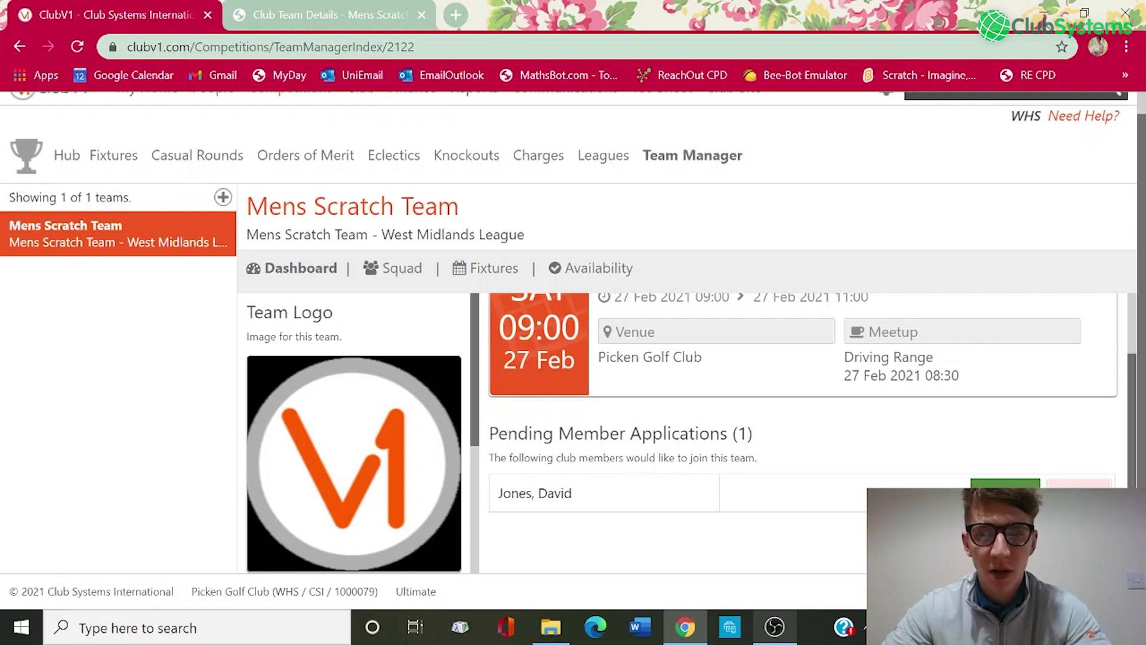
click(1005, 492)
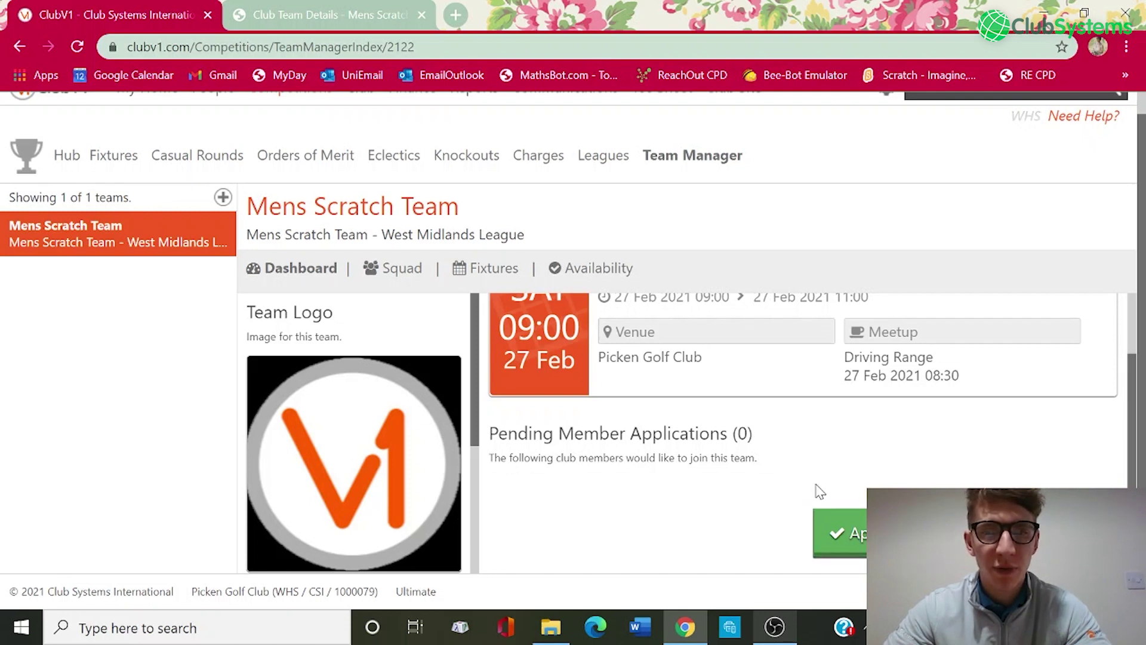
Check the Mens Scratch Team squad list for the approved applicant and return to the team dashboard
click(412, 278)
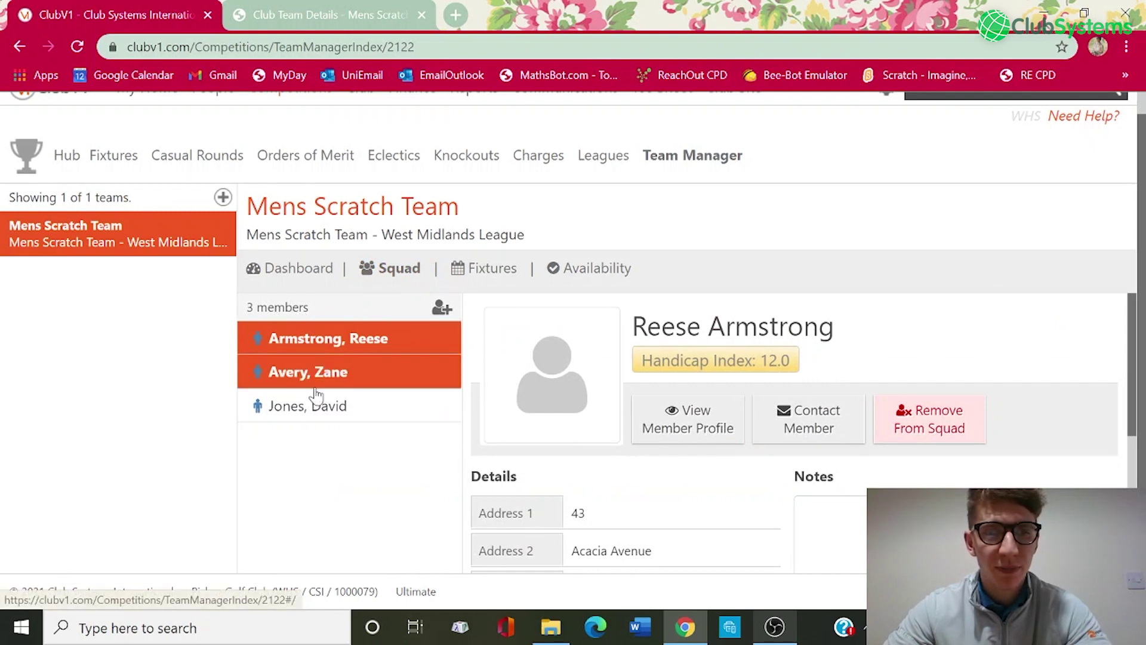
click(303, 270)
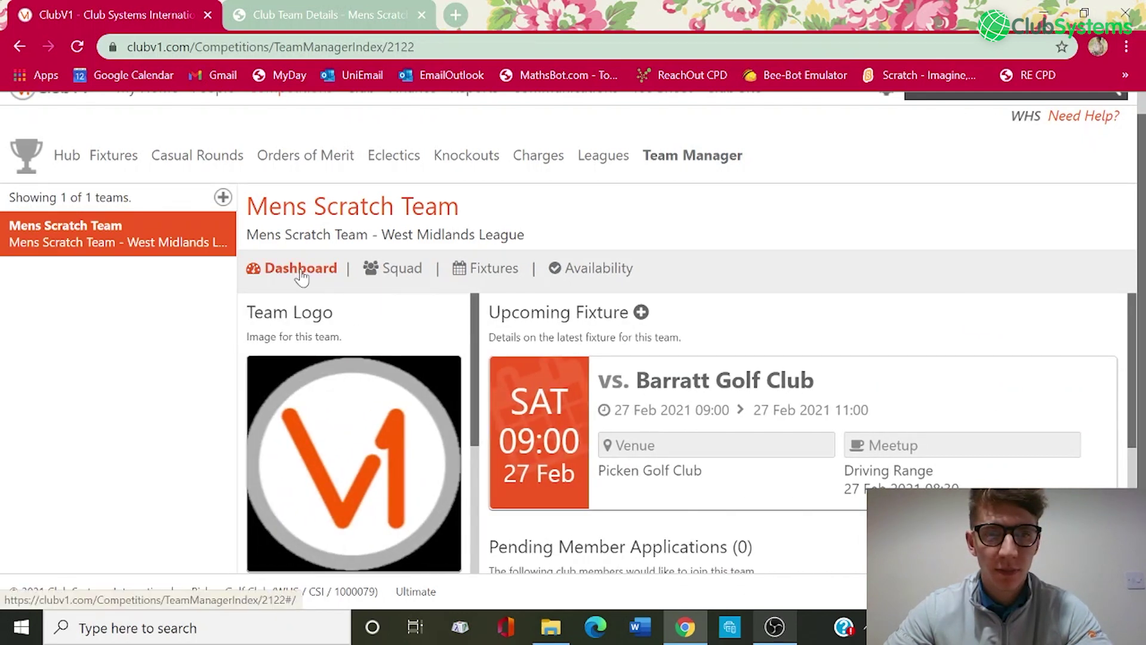
click(301, 277)
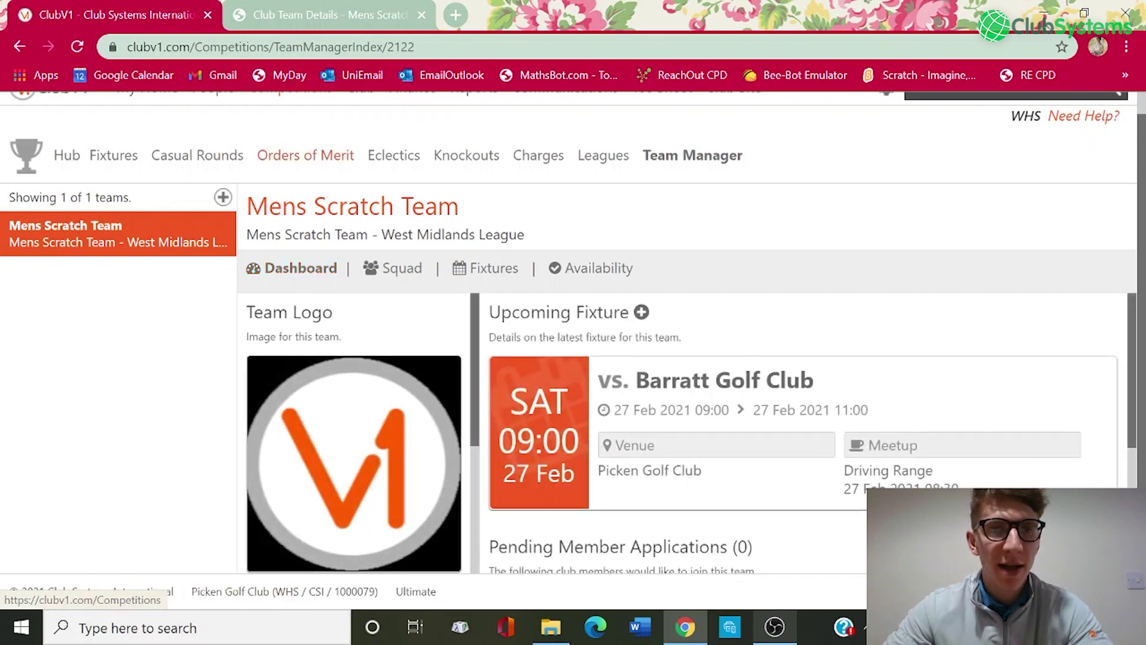
In the Members Hub, refresh the team page and save the member's availability for the 27 February 2021 match against Barratt Golf Club as Available
click(315, 8)
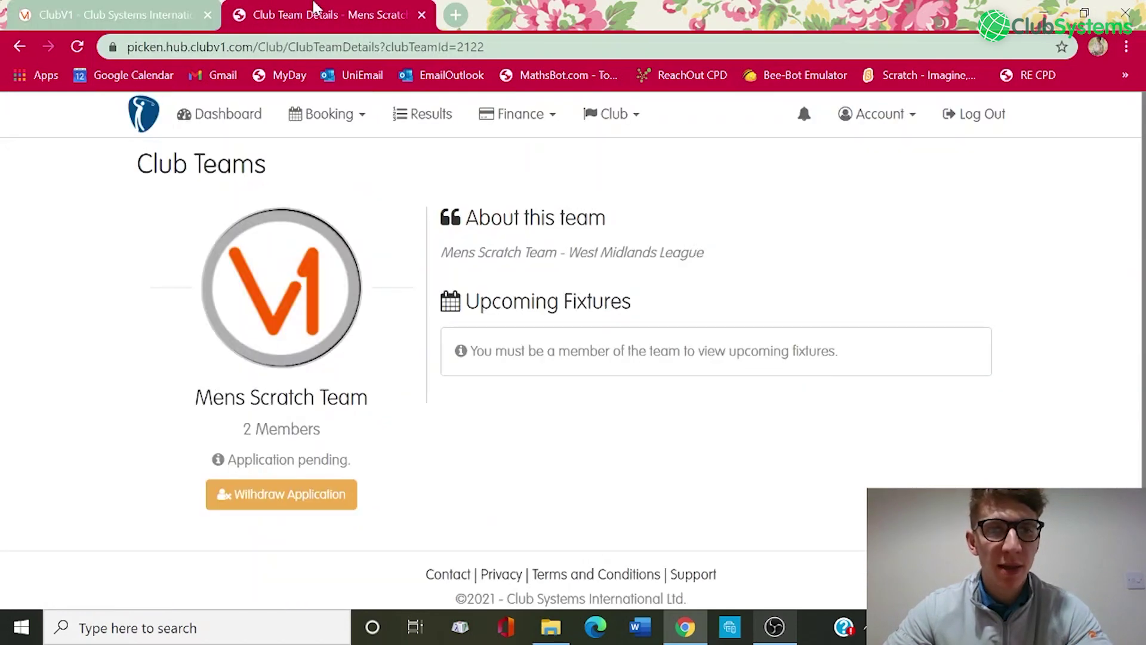
click(77, 45)
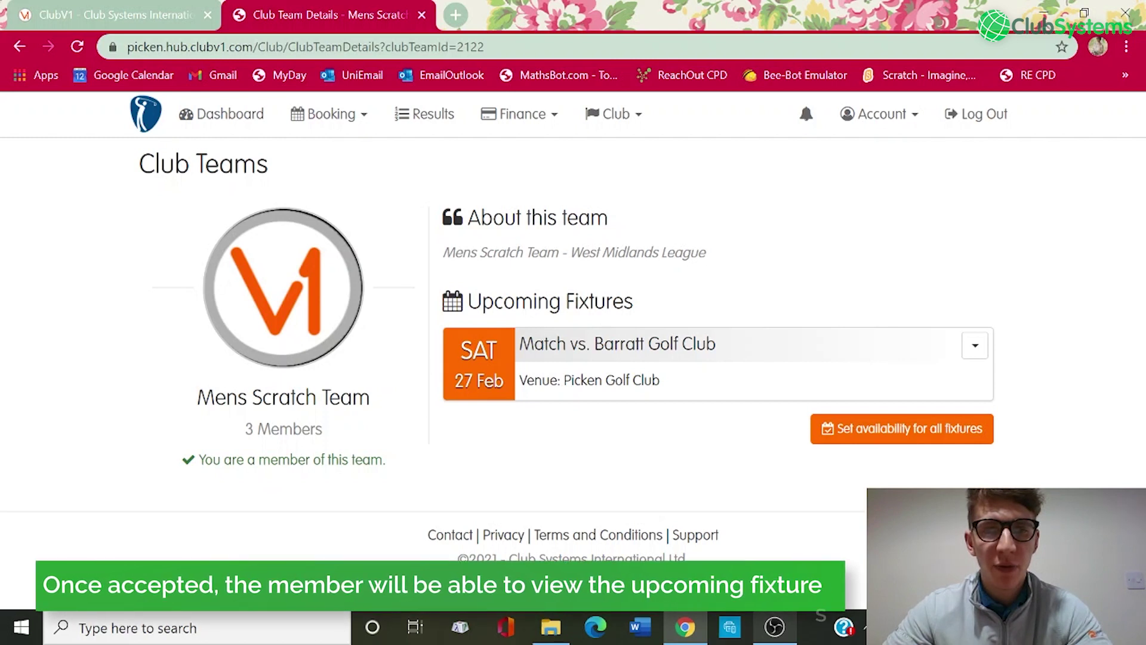
click(889, 438)
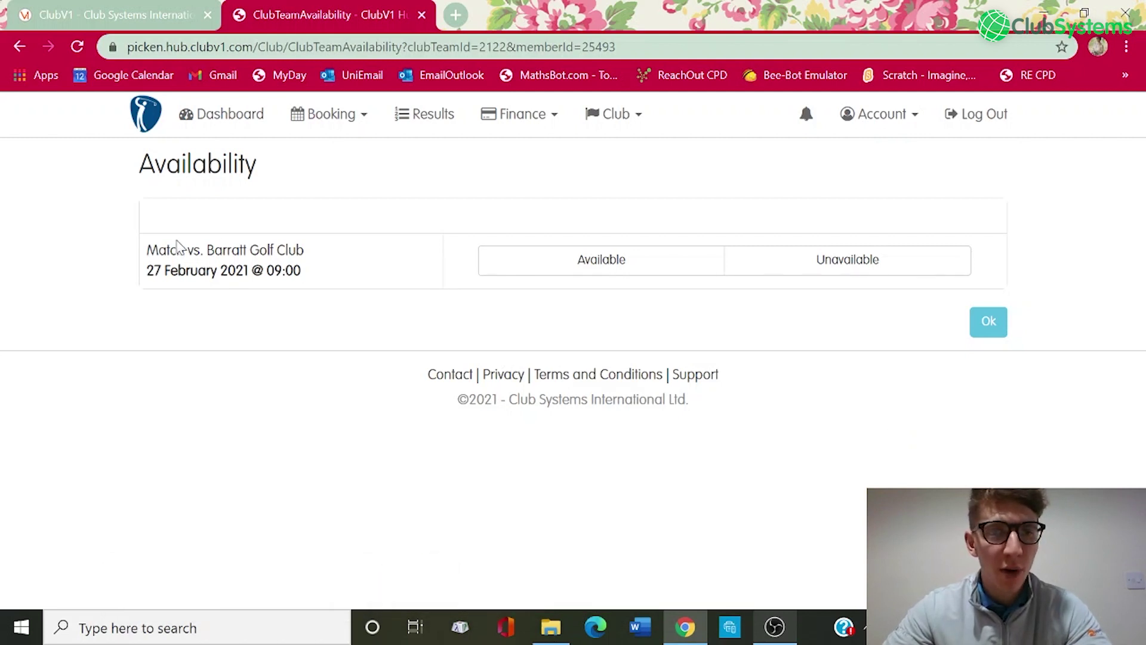
click(609, 275)
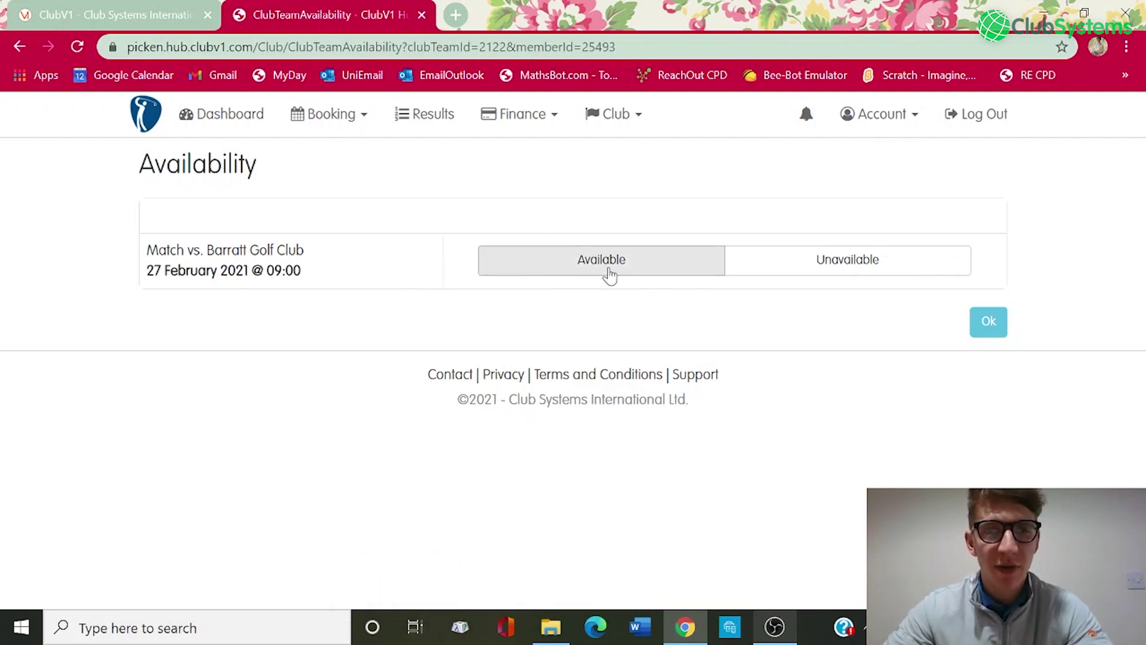
click(827, 274)
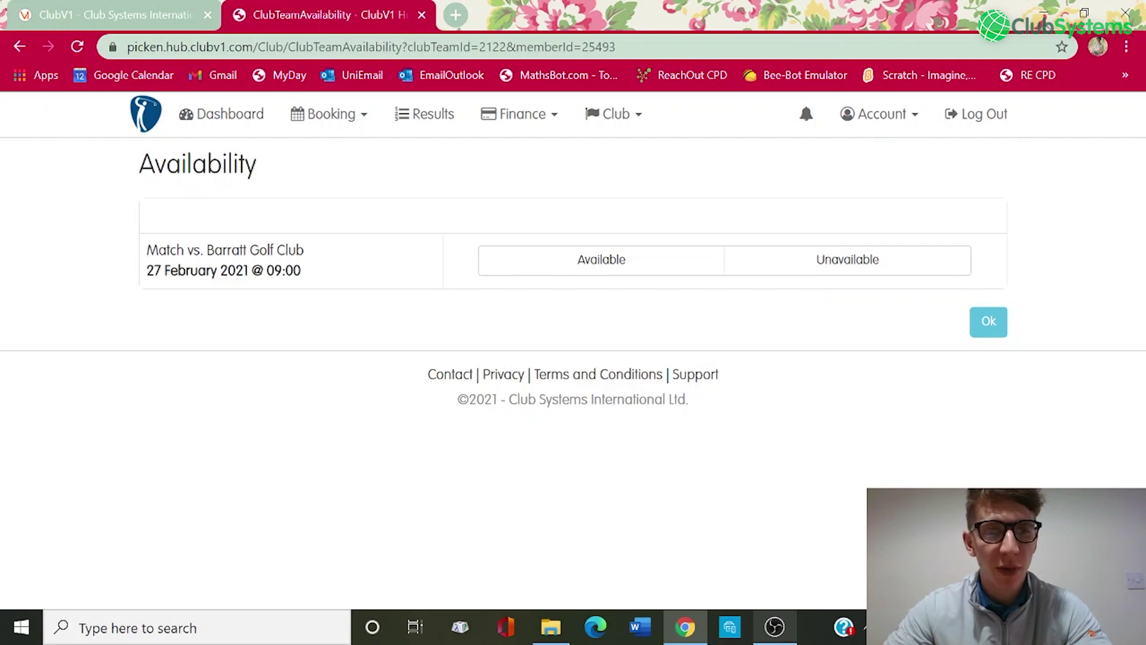
click(583, 266)
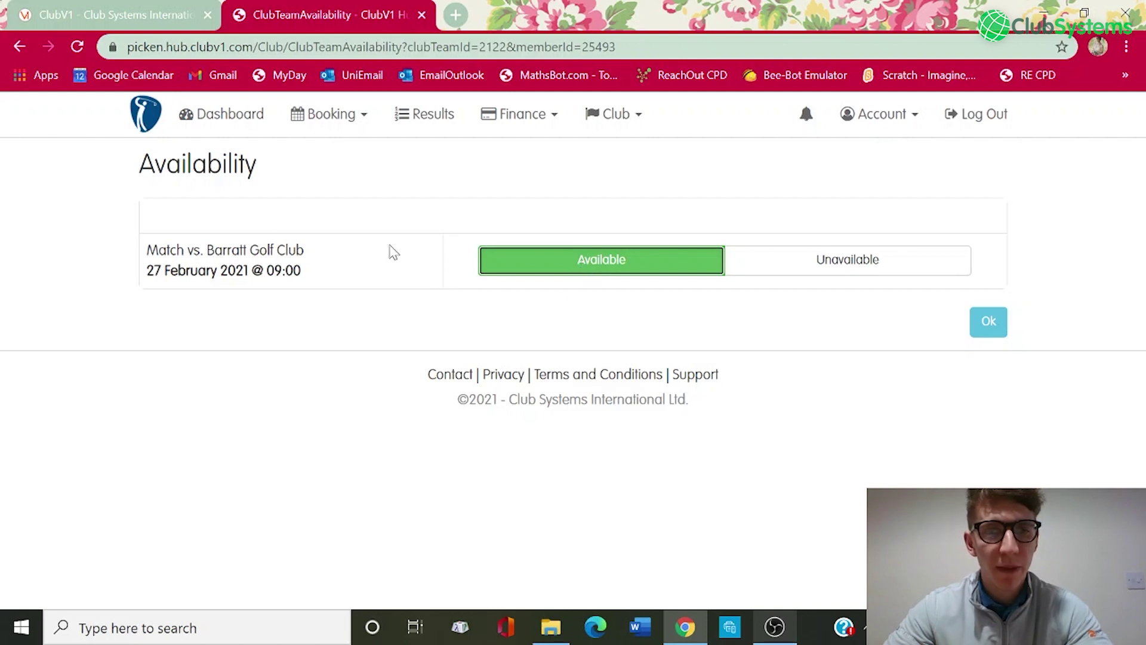
click(987, 325)
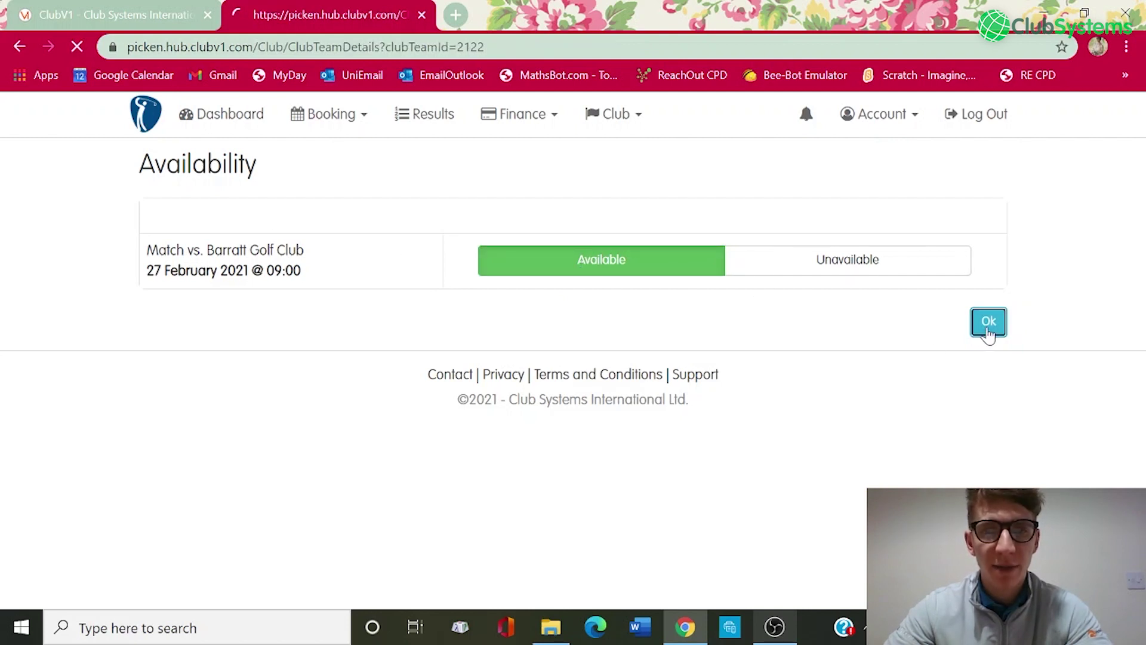
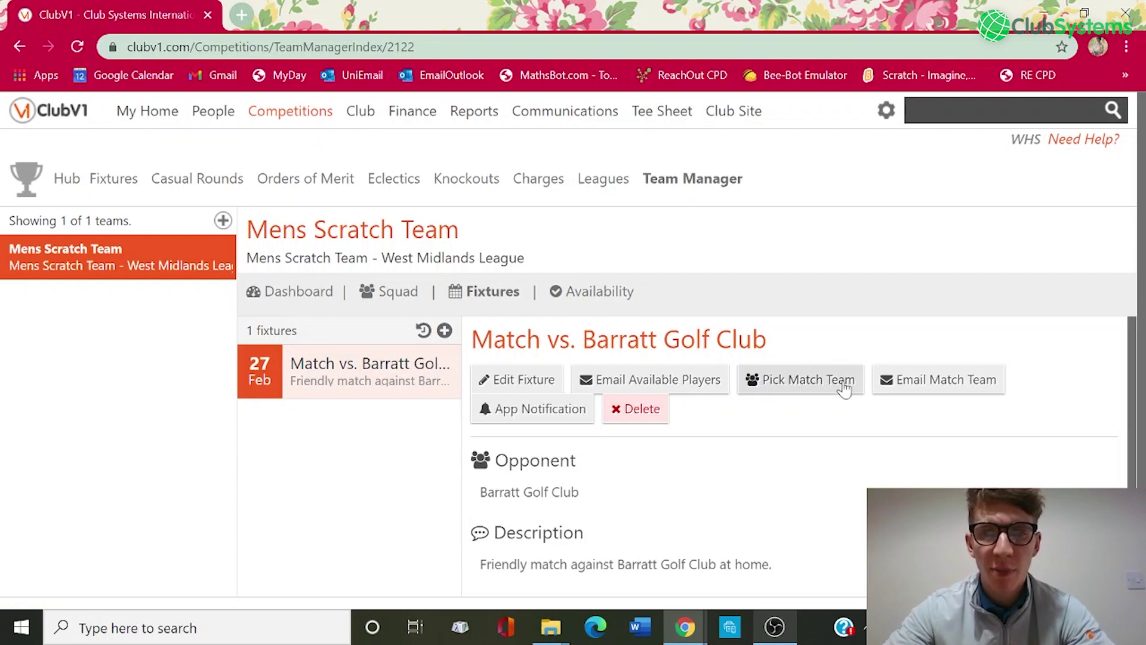
Check squad availability, pick the available player and the 12.0-handicap player for the Barratt Golf Club match, and make the 16.0-handicap player a reserve
click(603, 293)
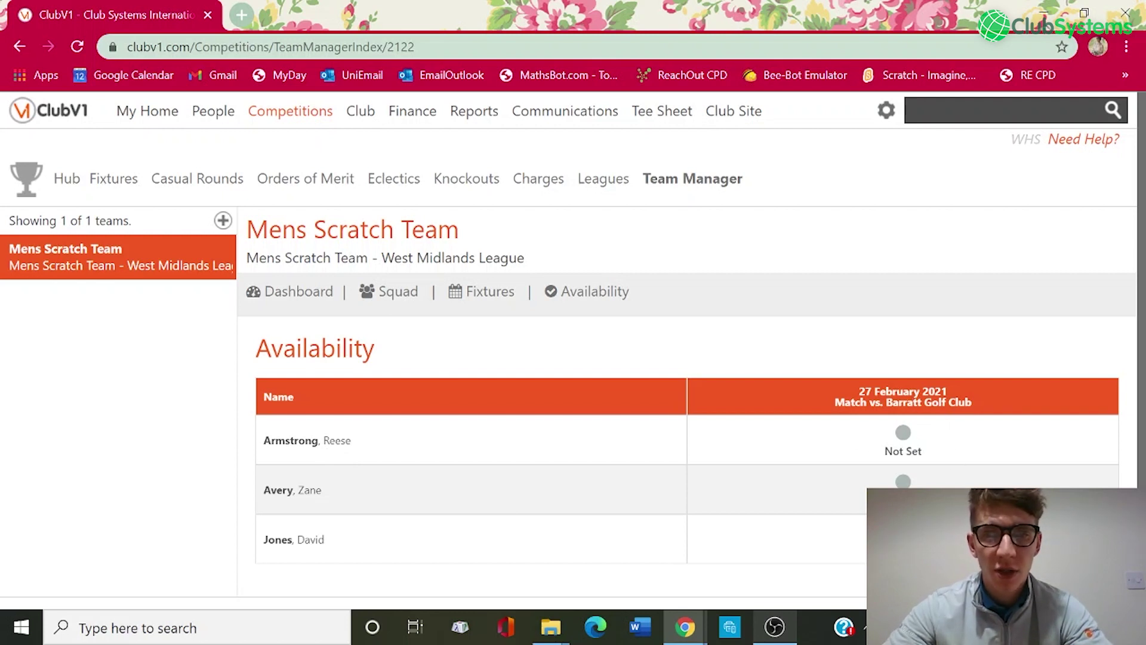
click(494, 292)
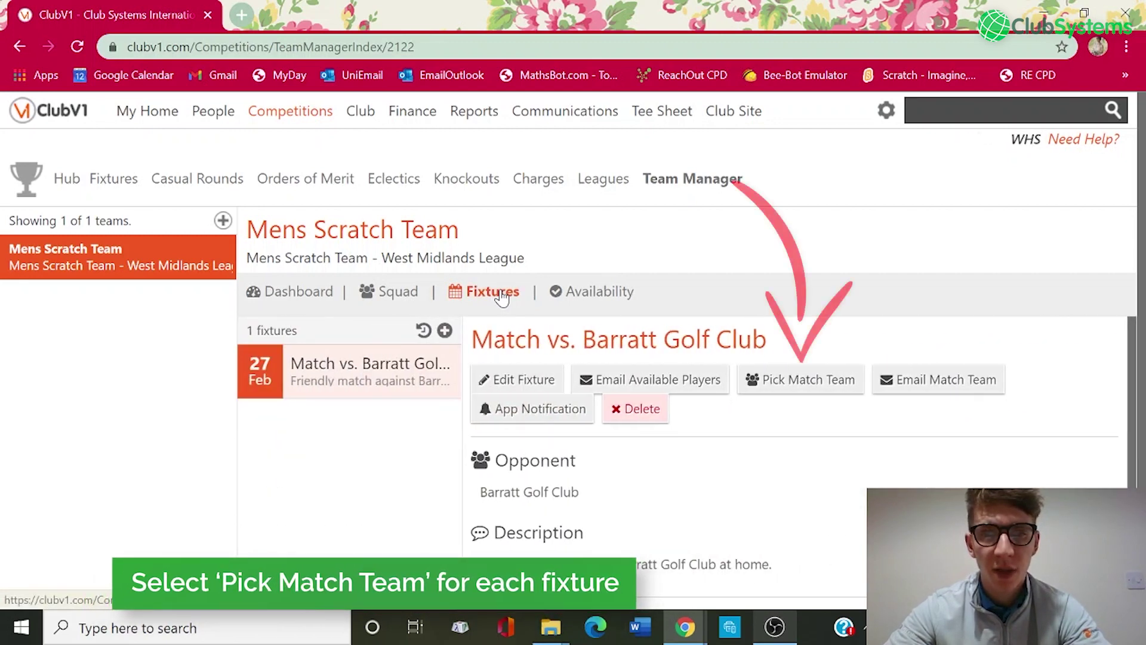
click(797, 382)
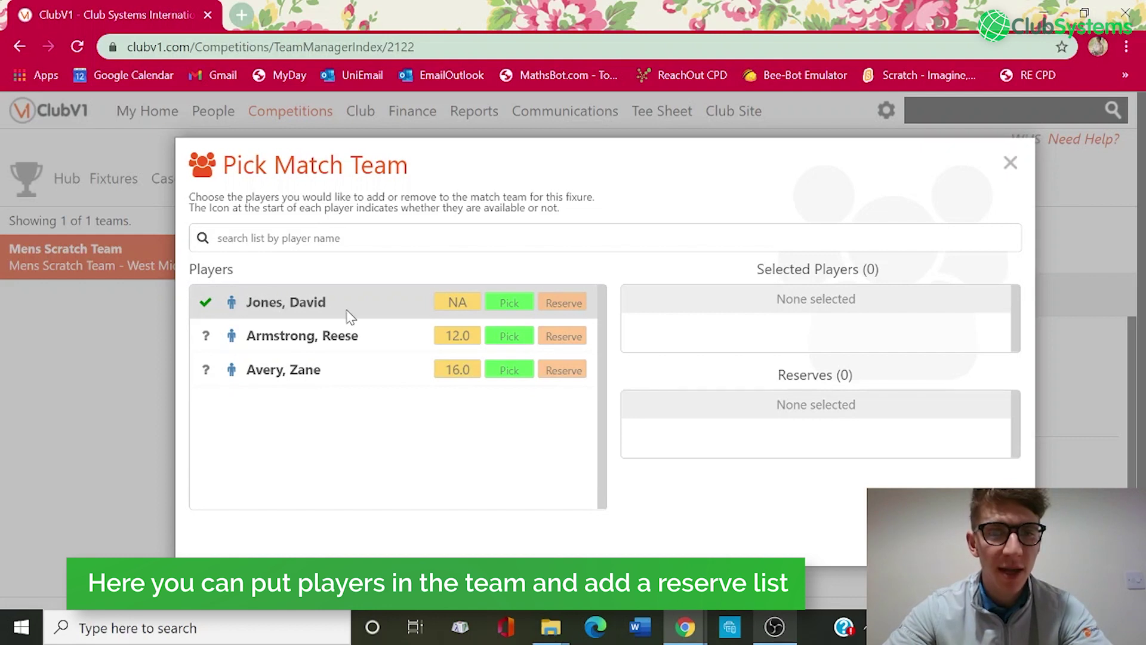
click(517, 305)
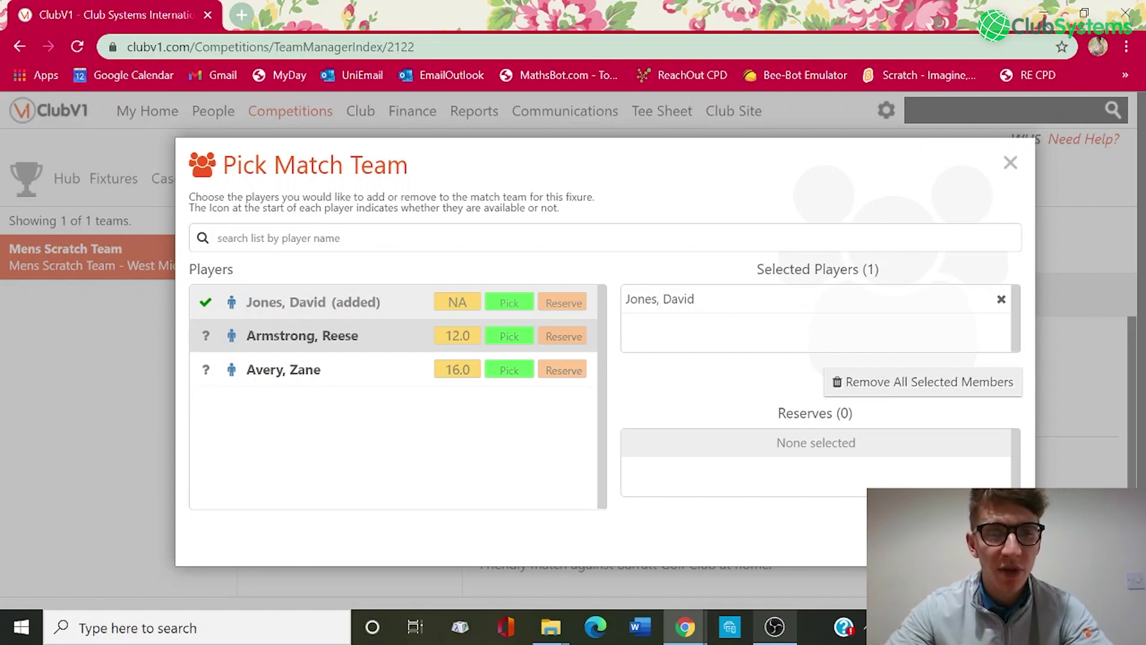
click(507, 340)
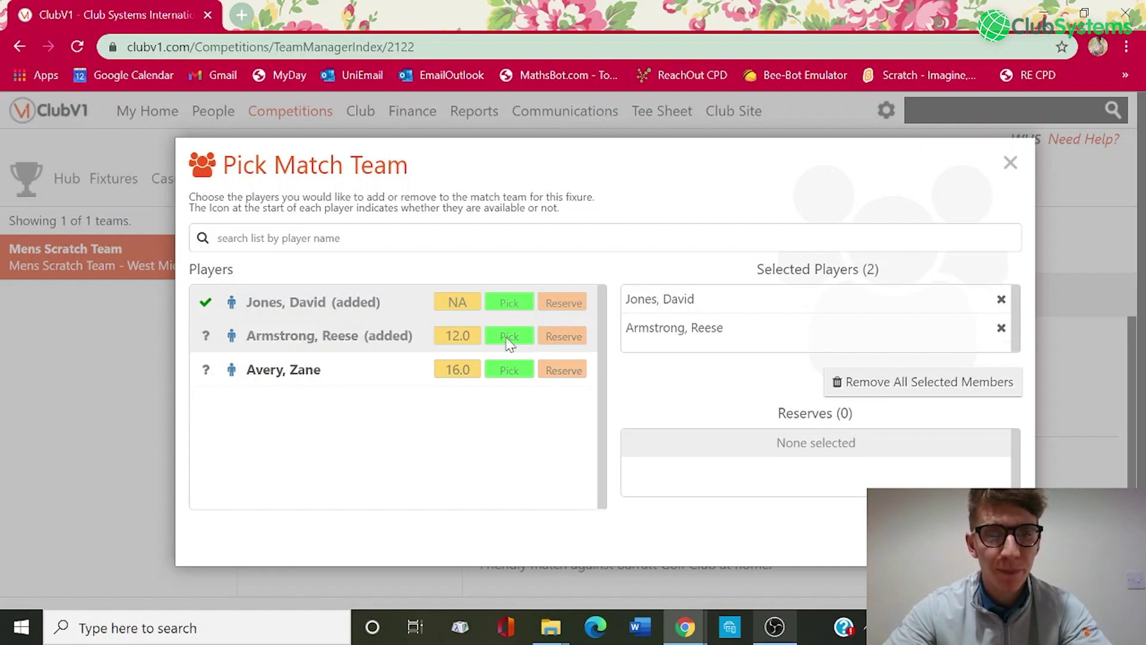
click(564, 370)
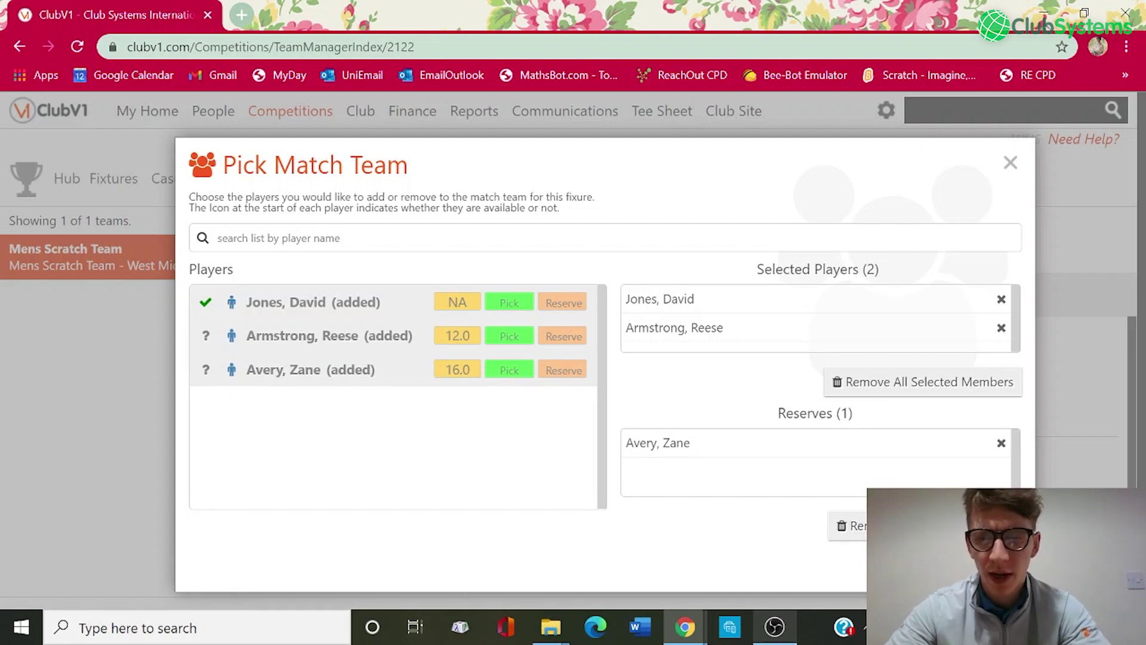
key(Escape)
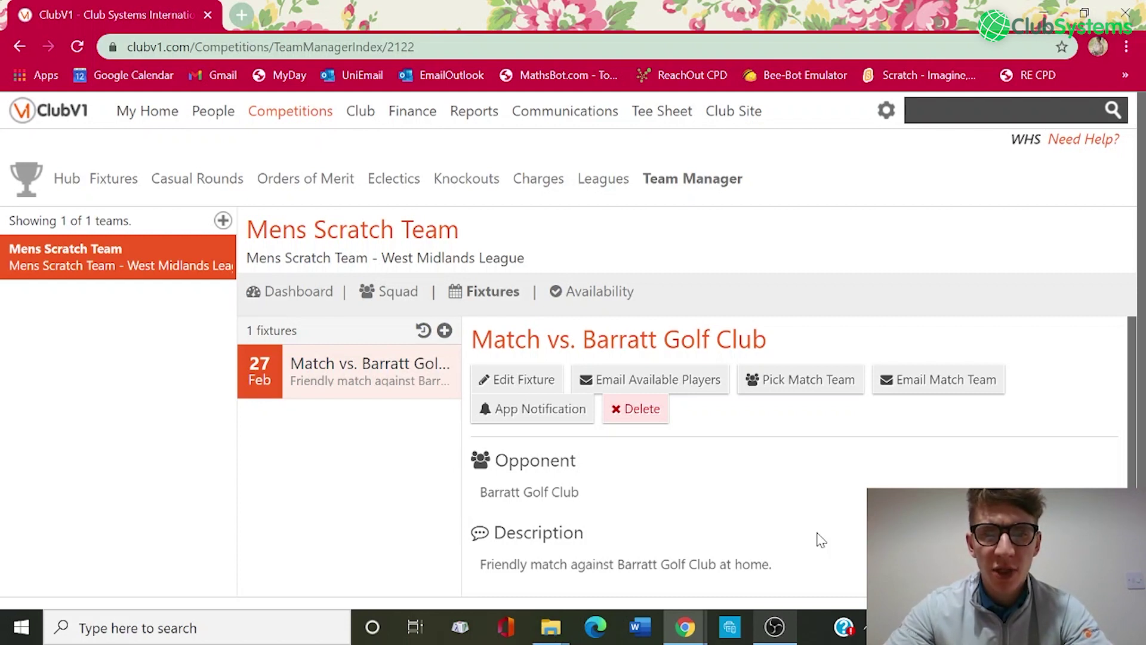
View the fixture's email forms for the available players and for the match team, cancelling both without sending
click(598, 298)
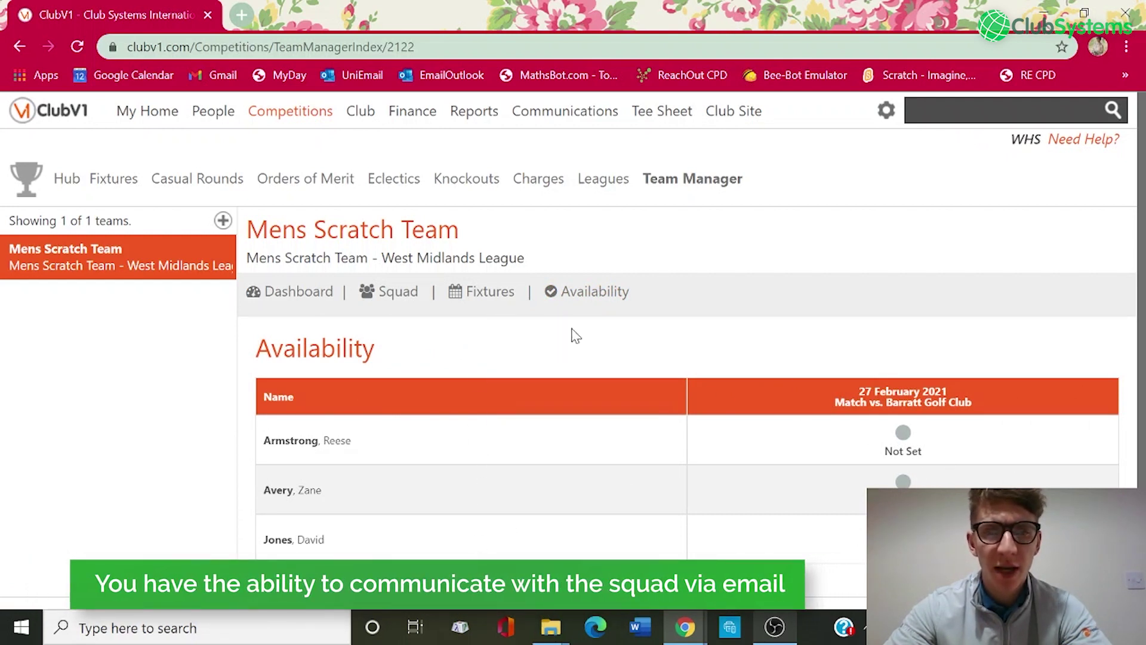
right_click(487, 293)
click(481, 292)
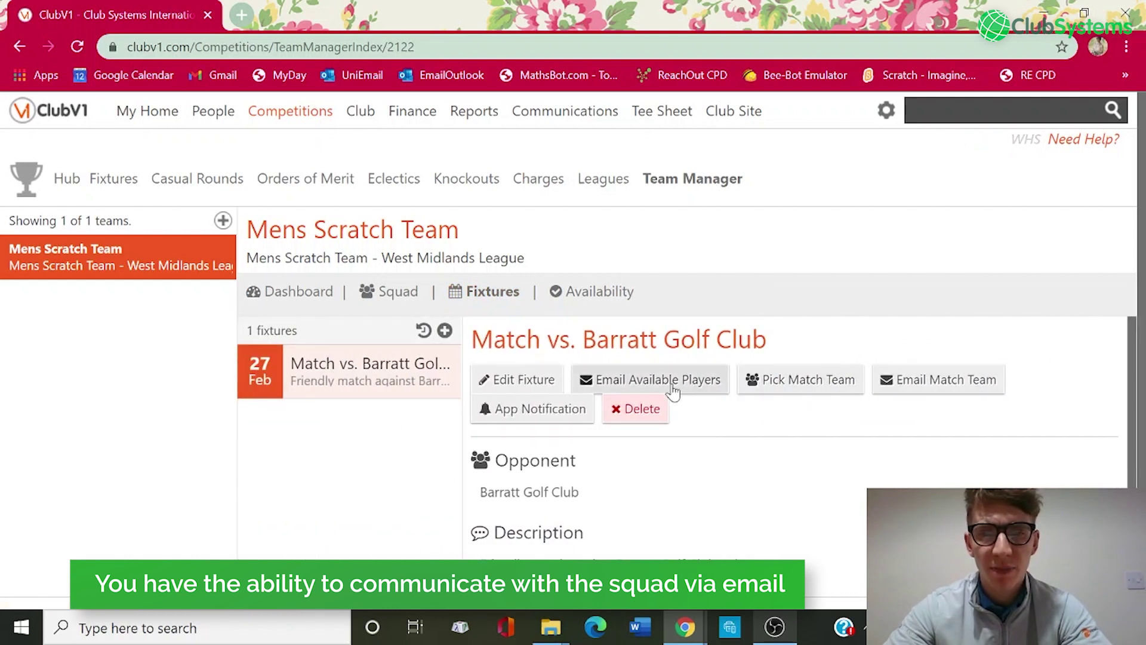
click(673, 388)
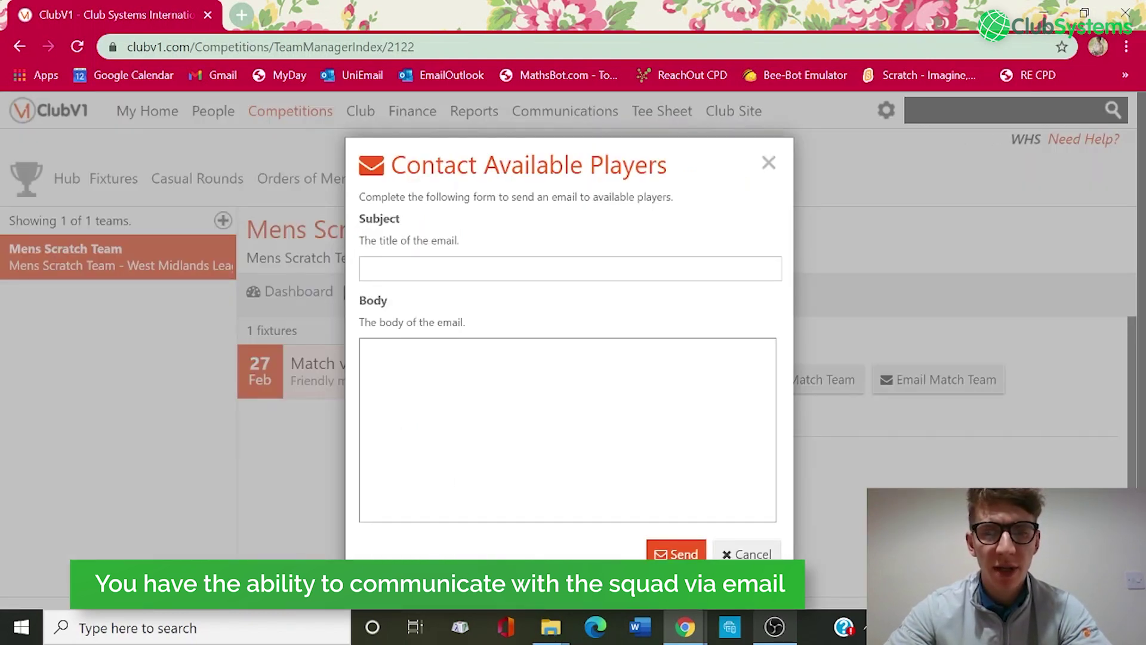
click(749, 553)
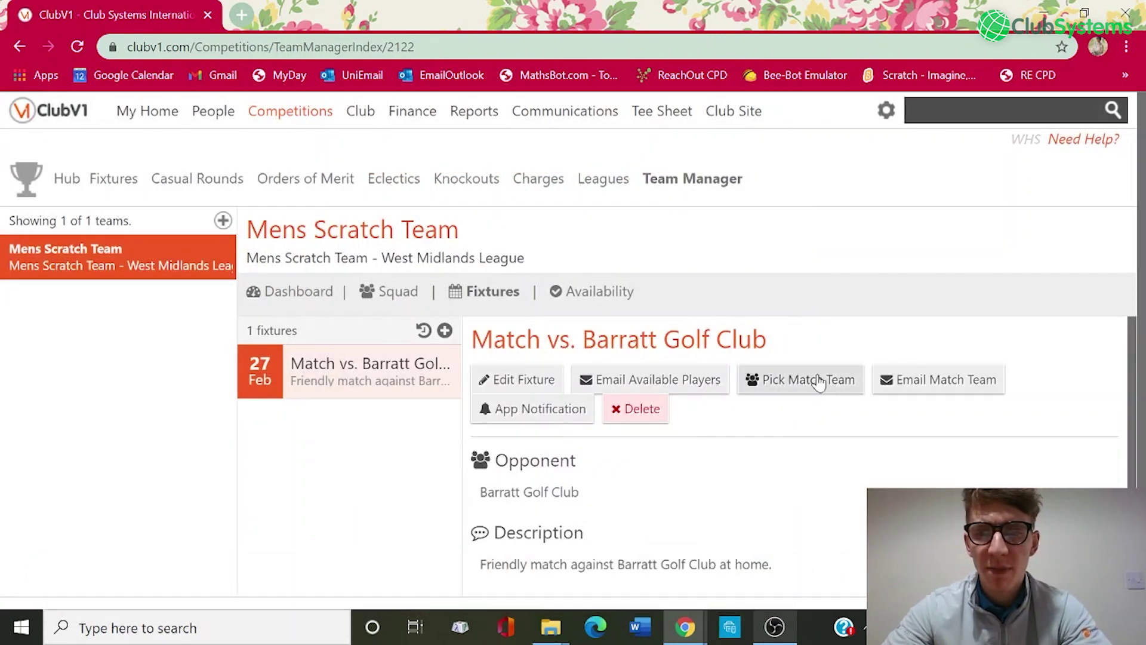
click(949, 382)
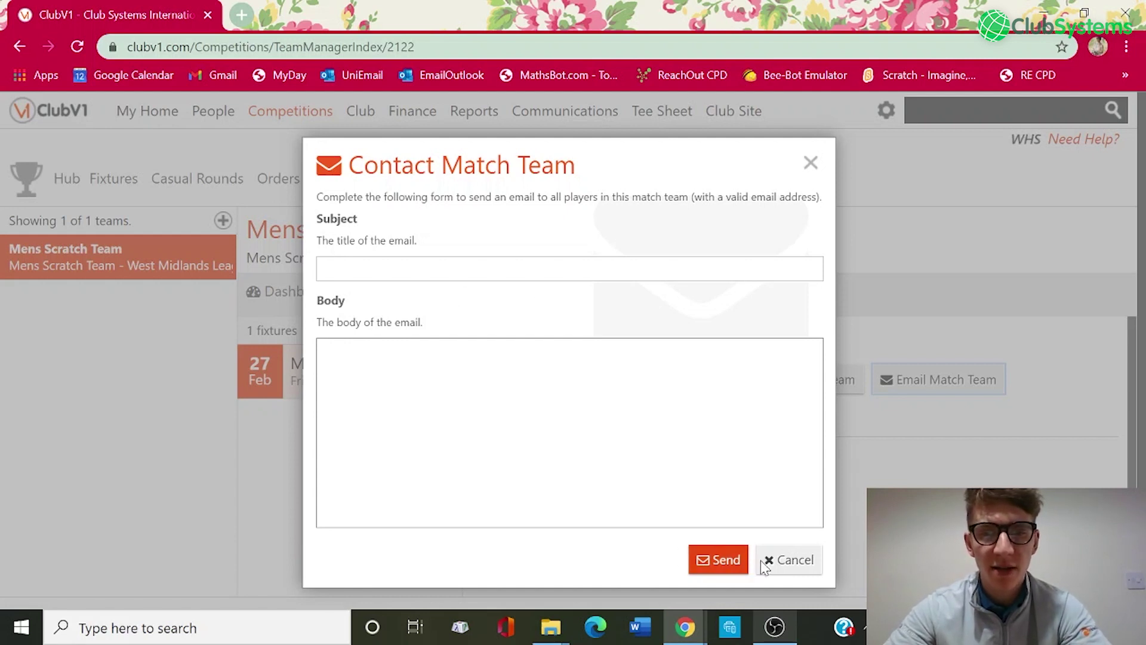
click(782, 564)
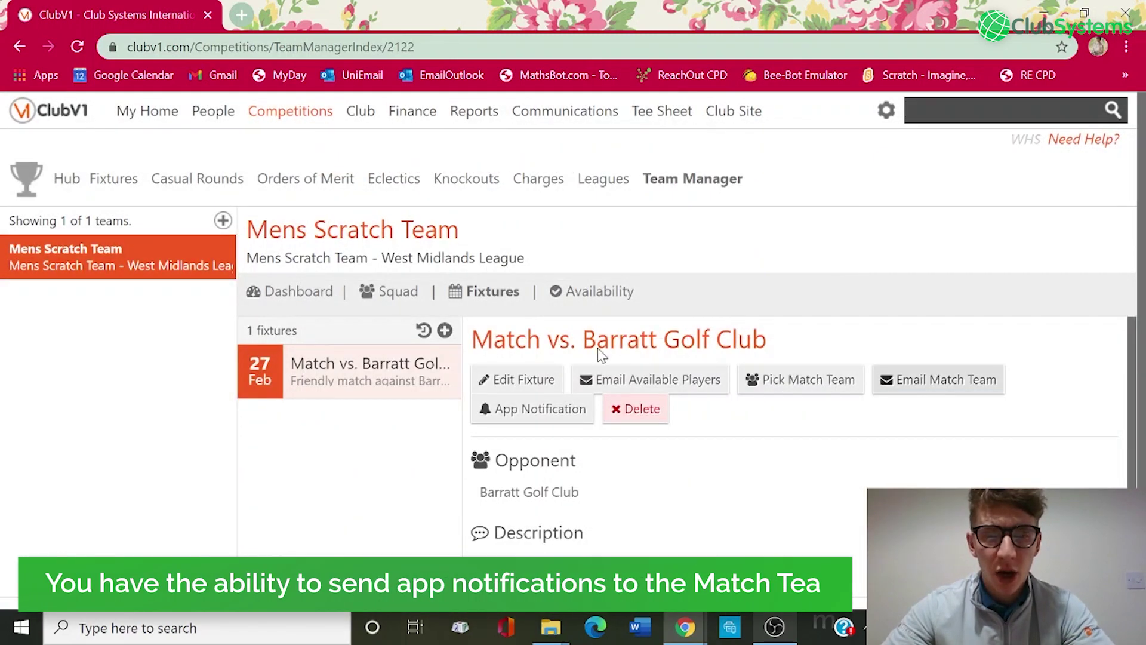
Start an app notification to the match team with the subject "Change of start time" and close it unsent
click(540, 419)
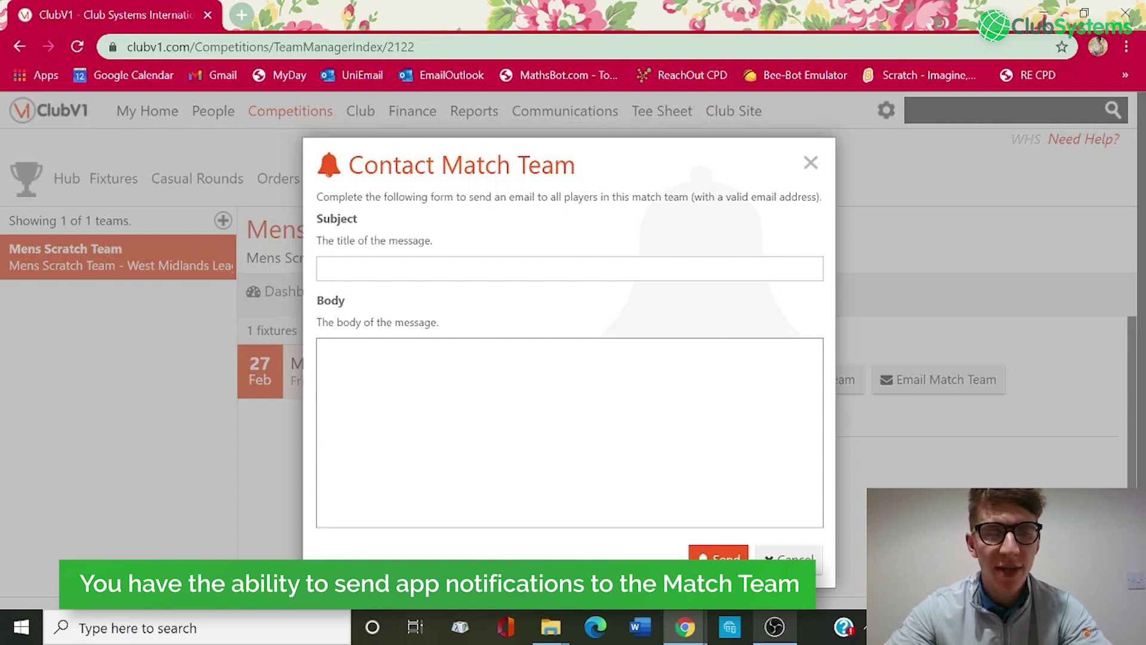
click(386, 269)
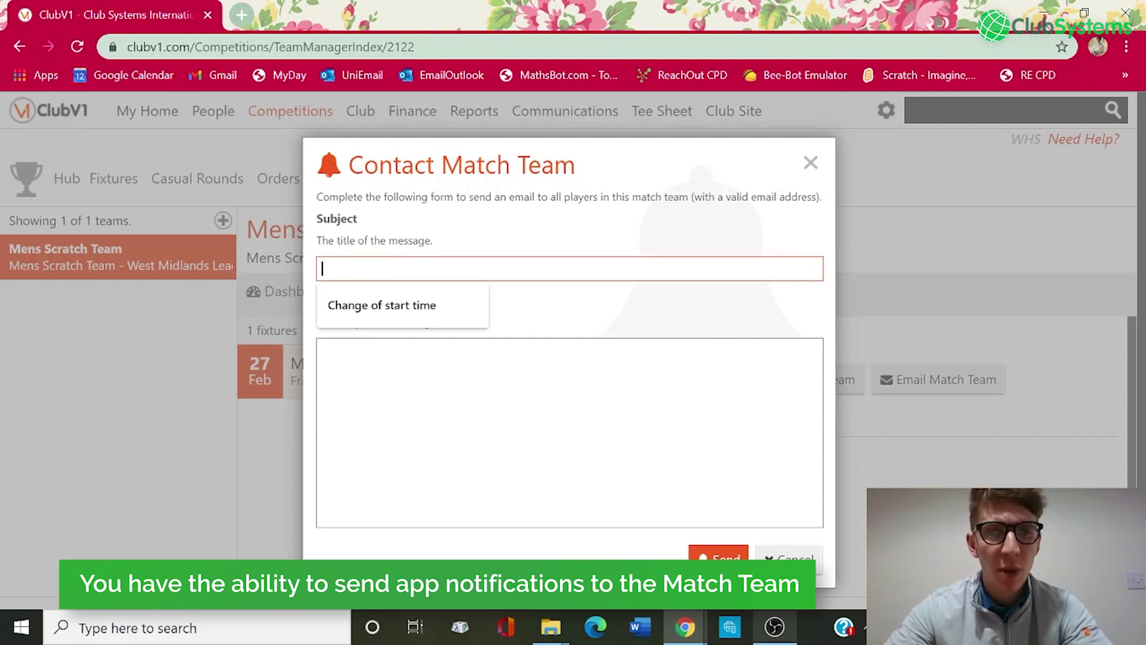
click(386, 304)
click(389, 349)
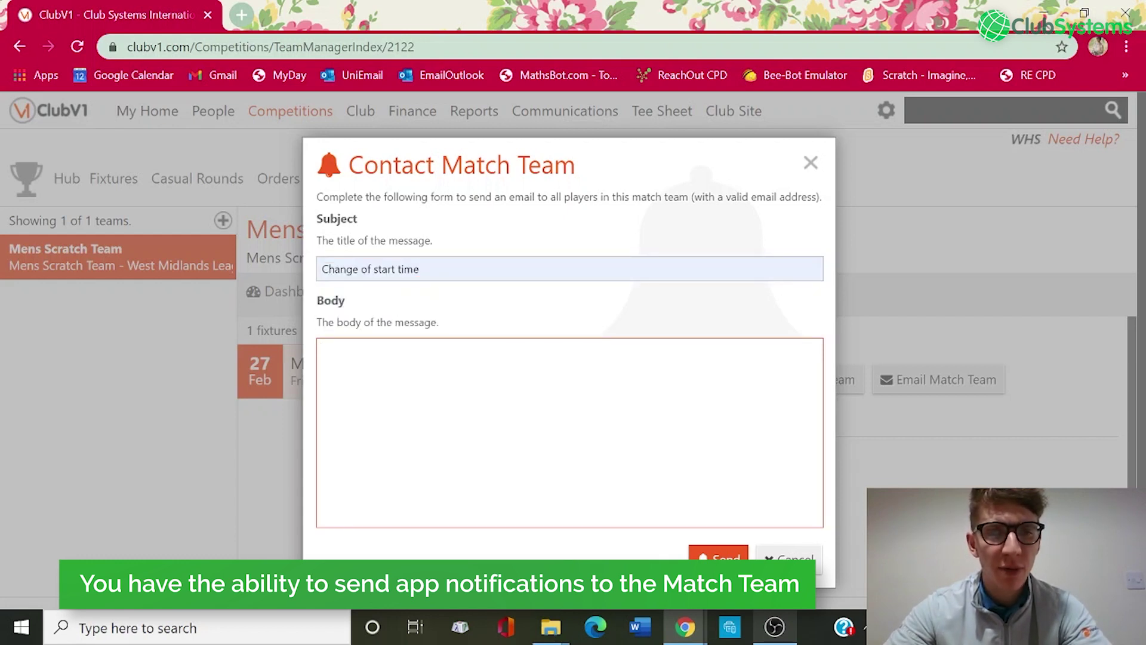
click(810, 163)
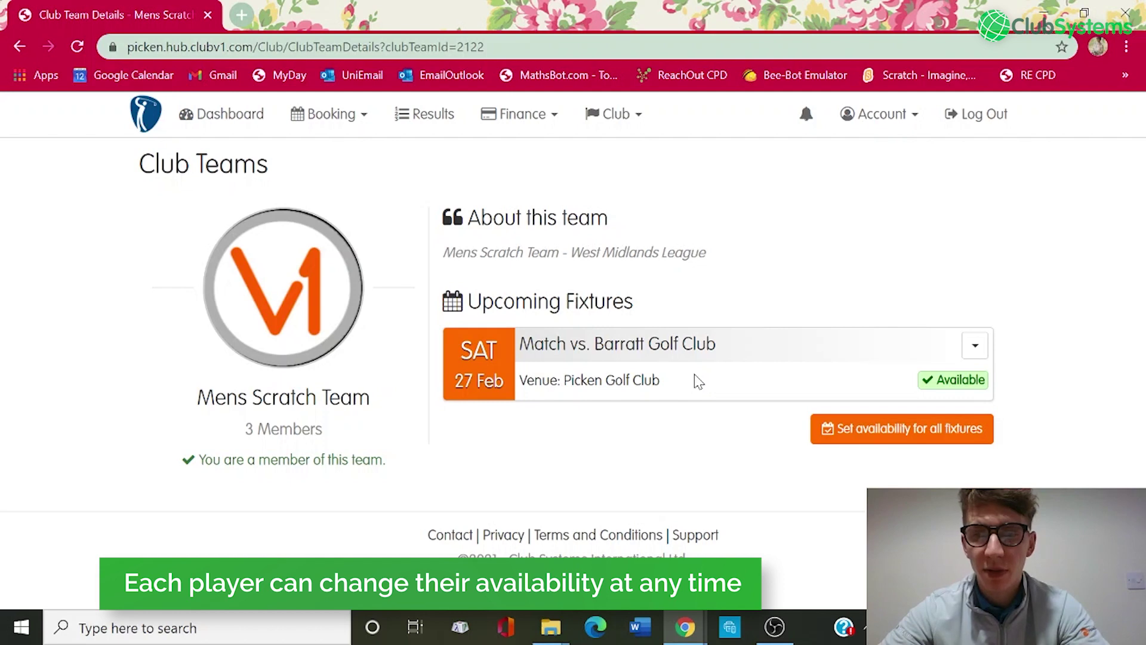
In the Members Hub, change the member's availability for the 27 February match against Barratt Golf Club to Unavailable
click(974, 352)
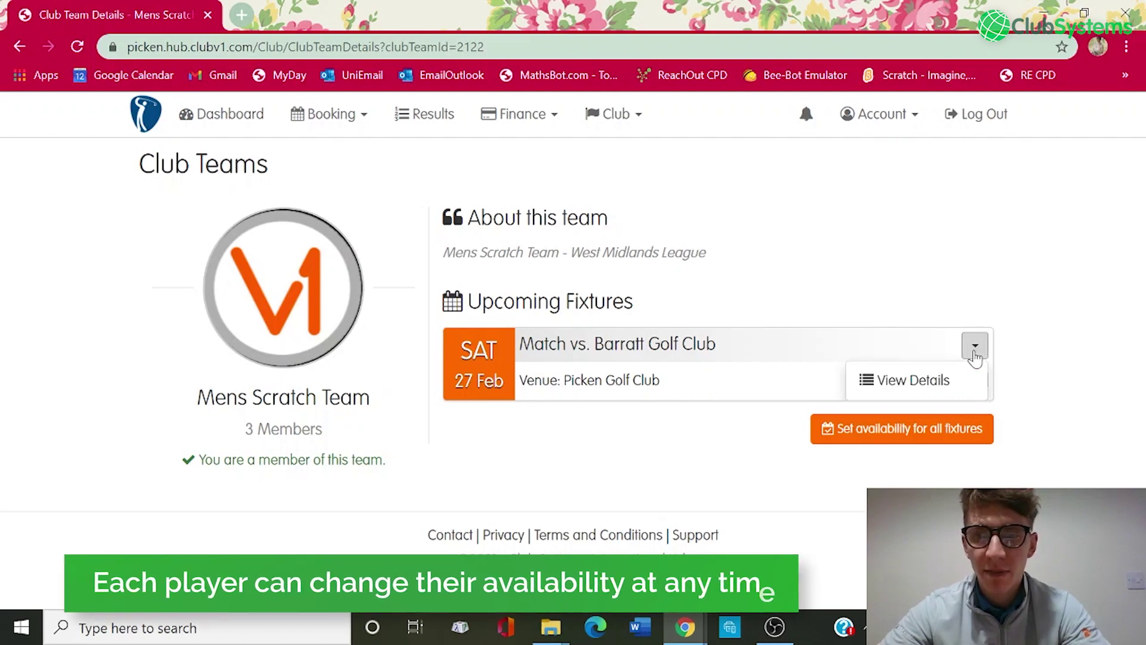
click(942, 382)
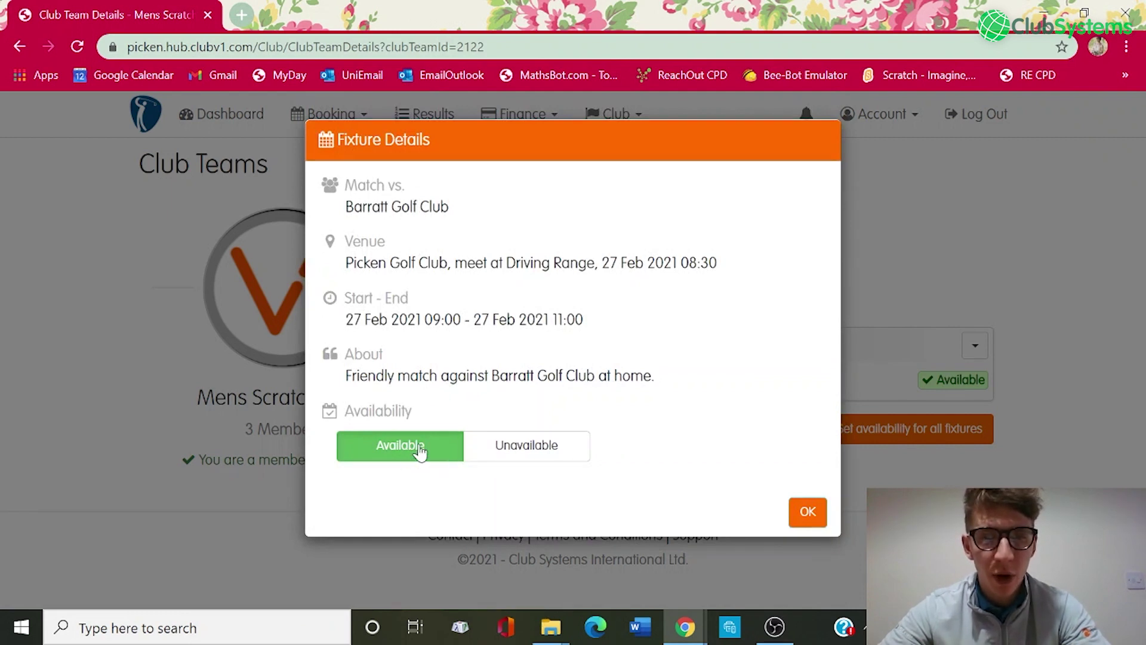
click(519, 449)
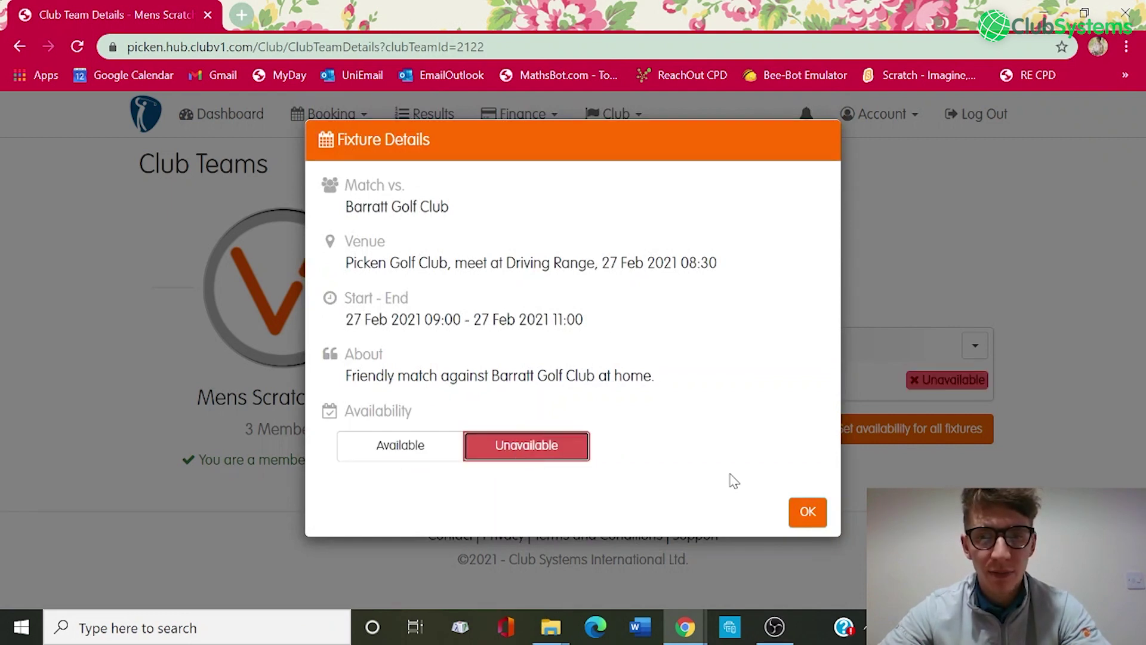
click(808, 513)
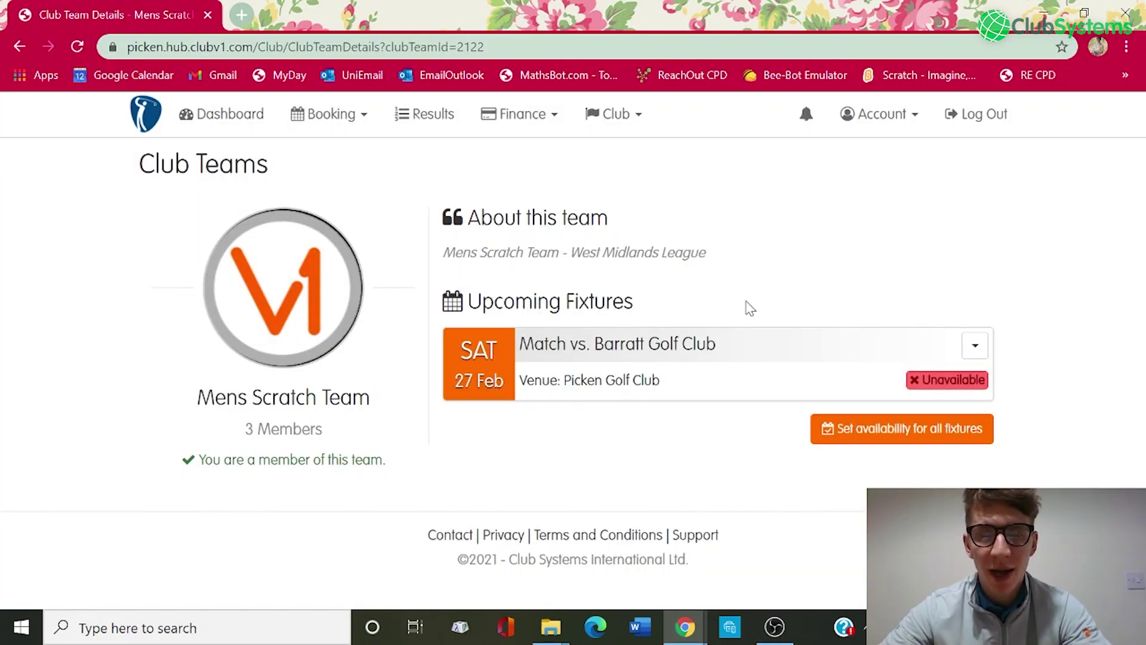
Return to ClubV1's Team Manager and remove the unavailable player from the selected players for the Barratt Golf Club match
mouse_move(685, 627)
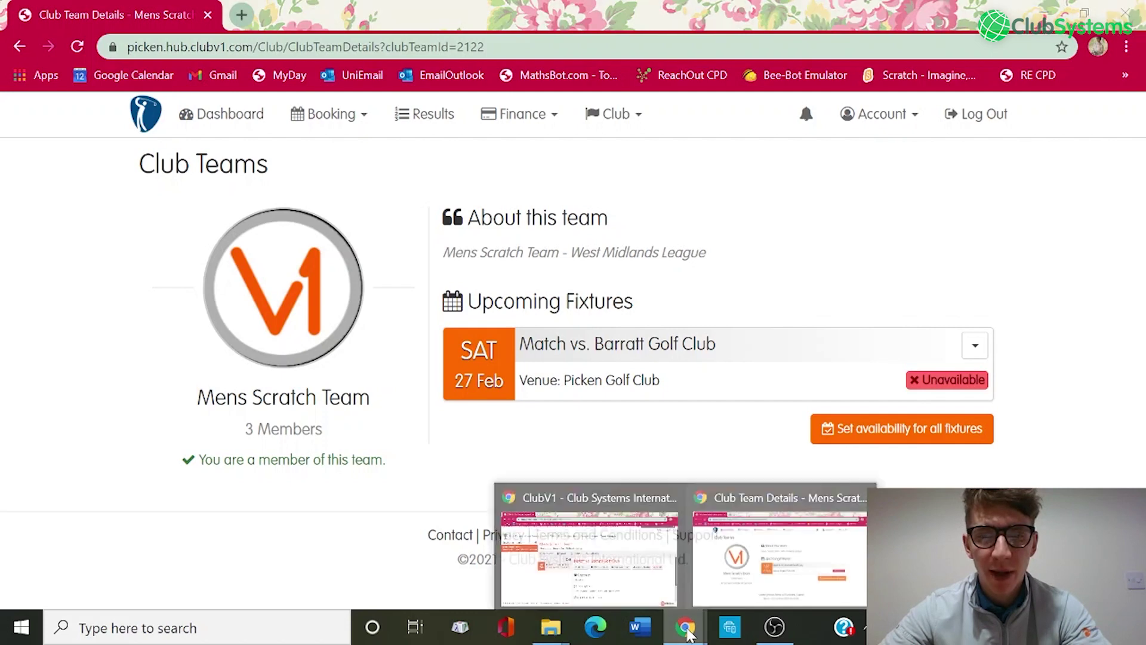
click(634, 564)
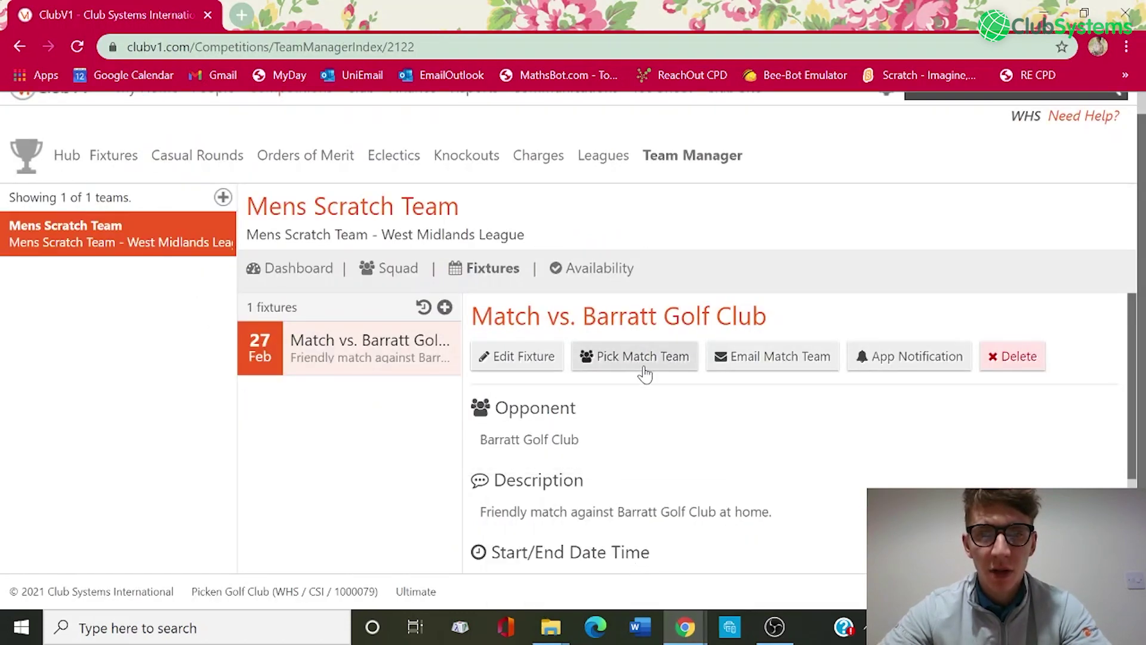
click(677, 361)
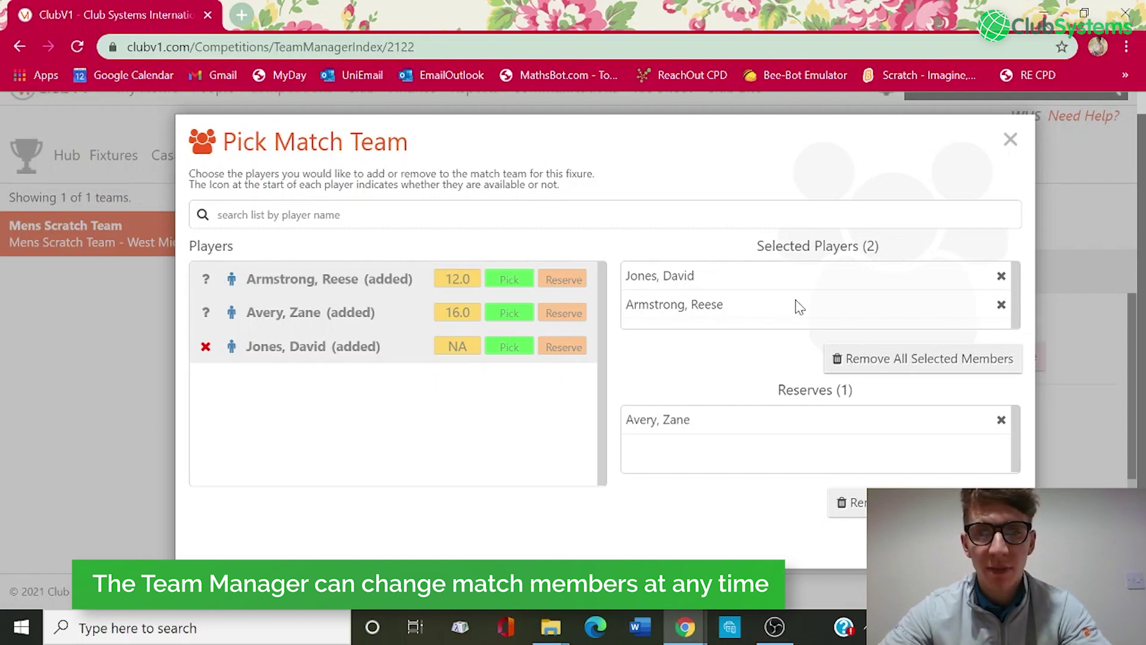
click(1001, 275)
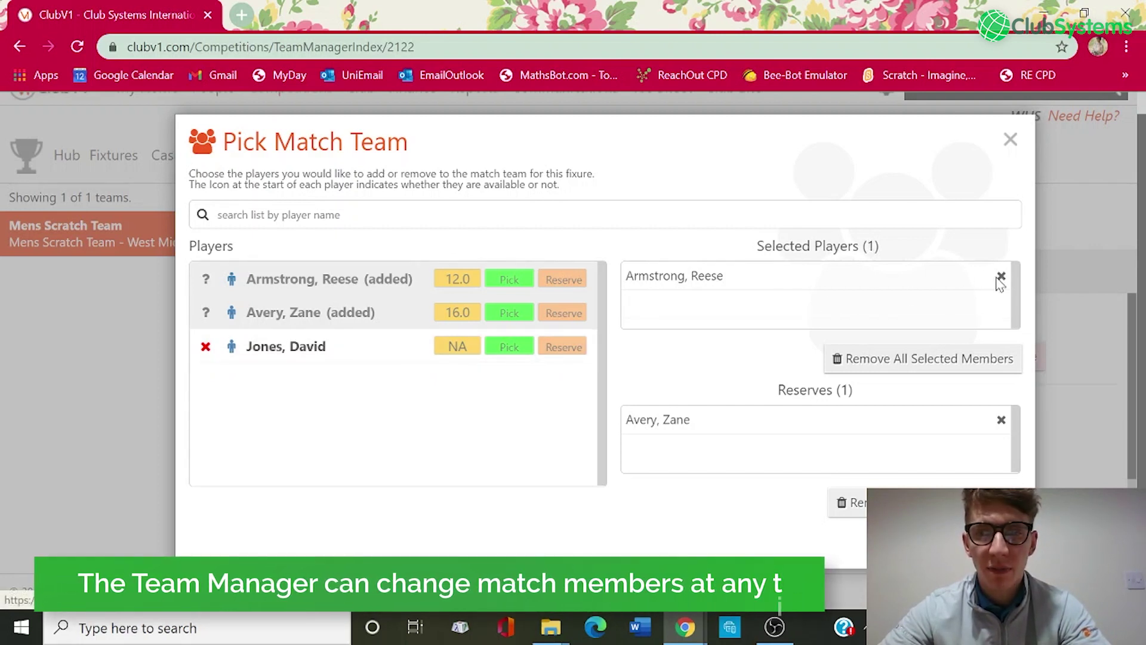
key(Escape)
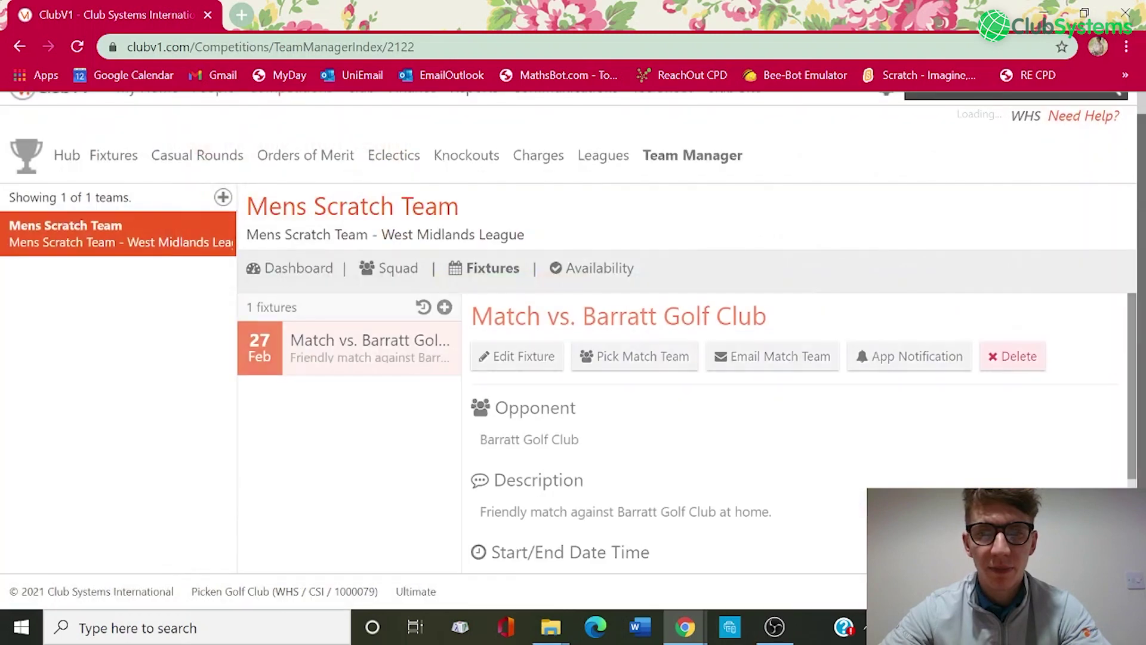